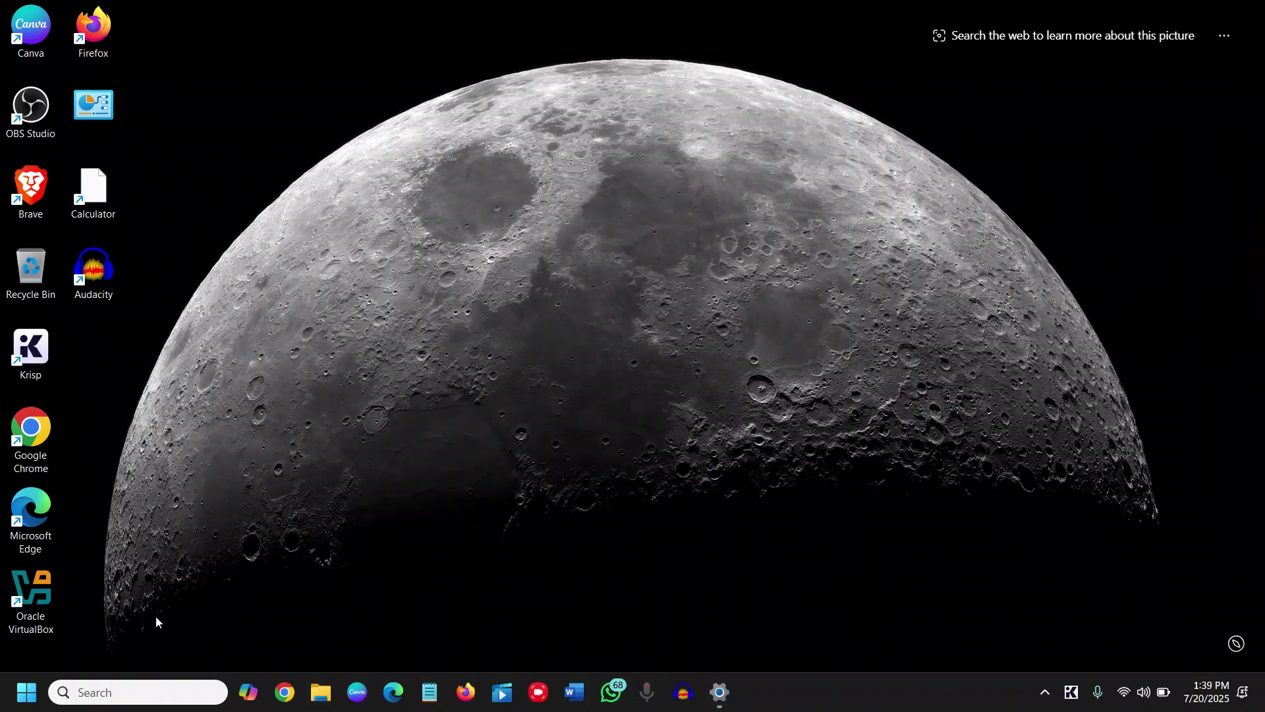
# - Open Settings from the Start quick-link menu and go to Privacy & security › Windows Security
pyautogui.rightClick(27, 699)
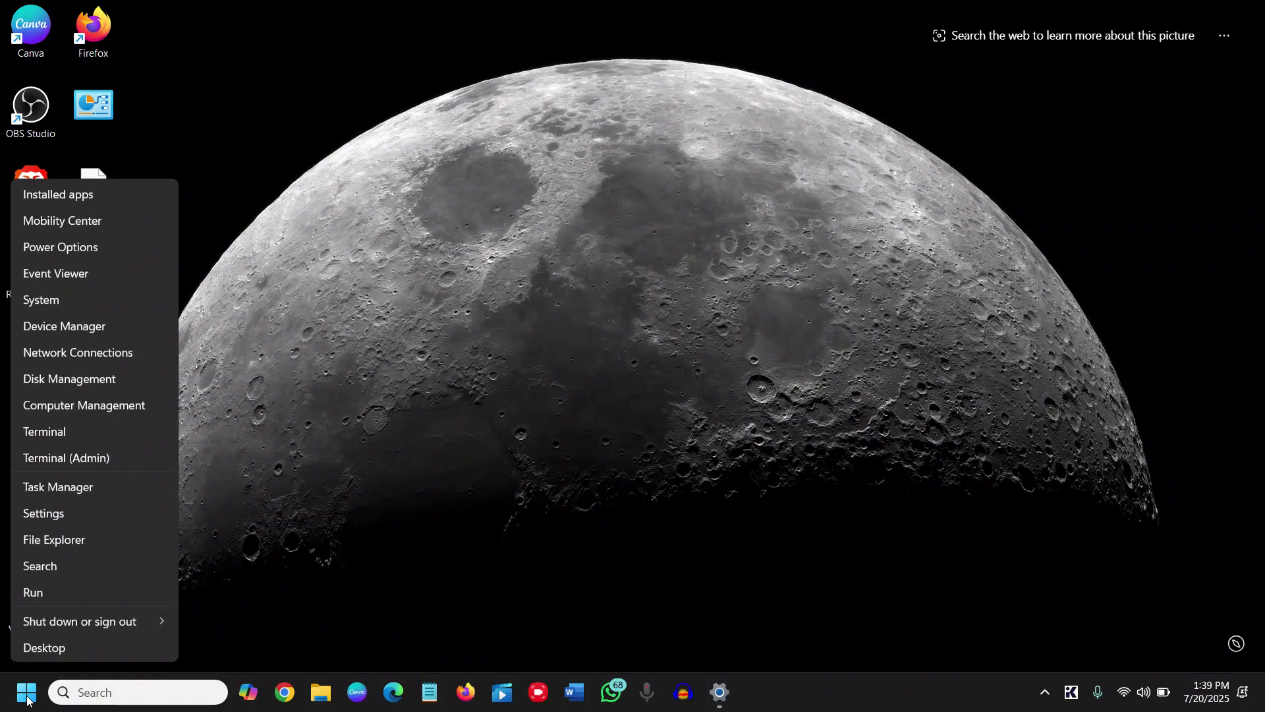
pyautogui.click(55, 515)
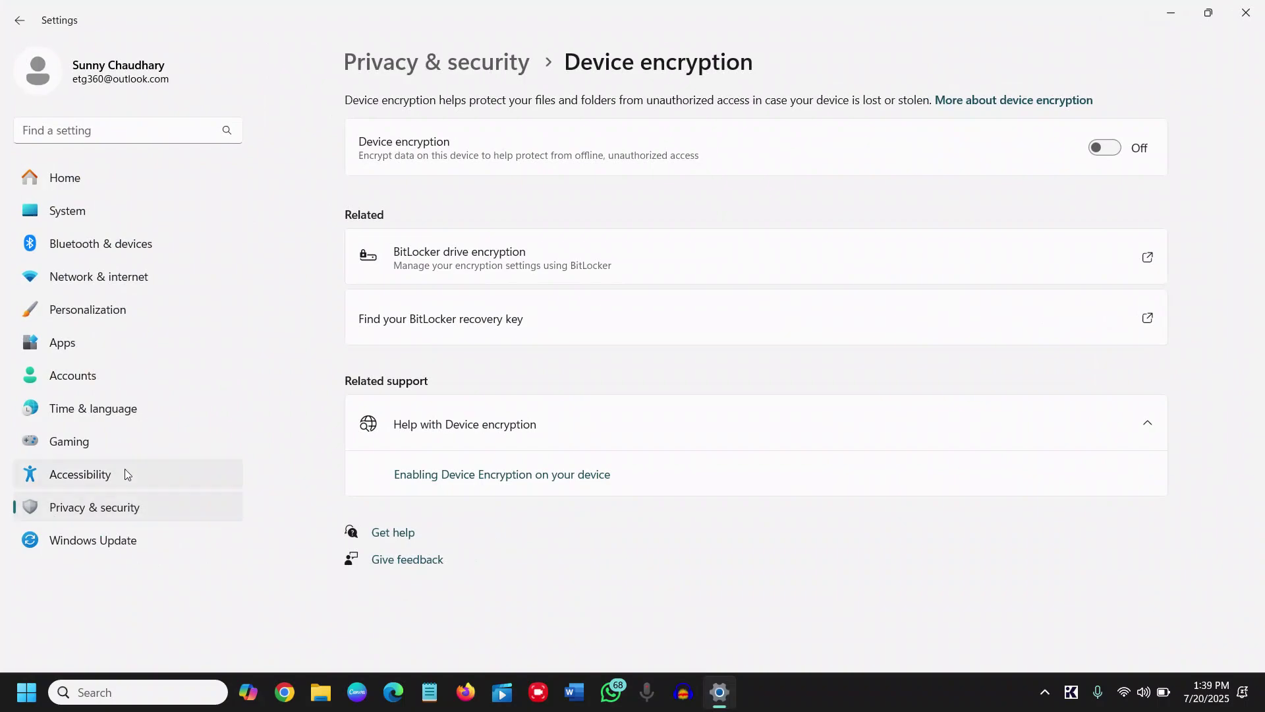
pyautogui.click(115, 511)
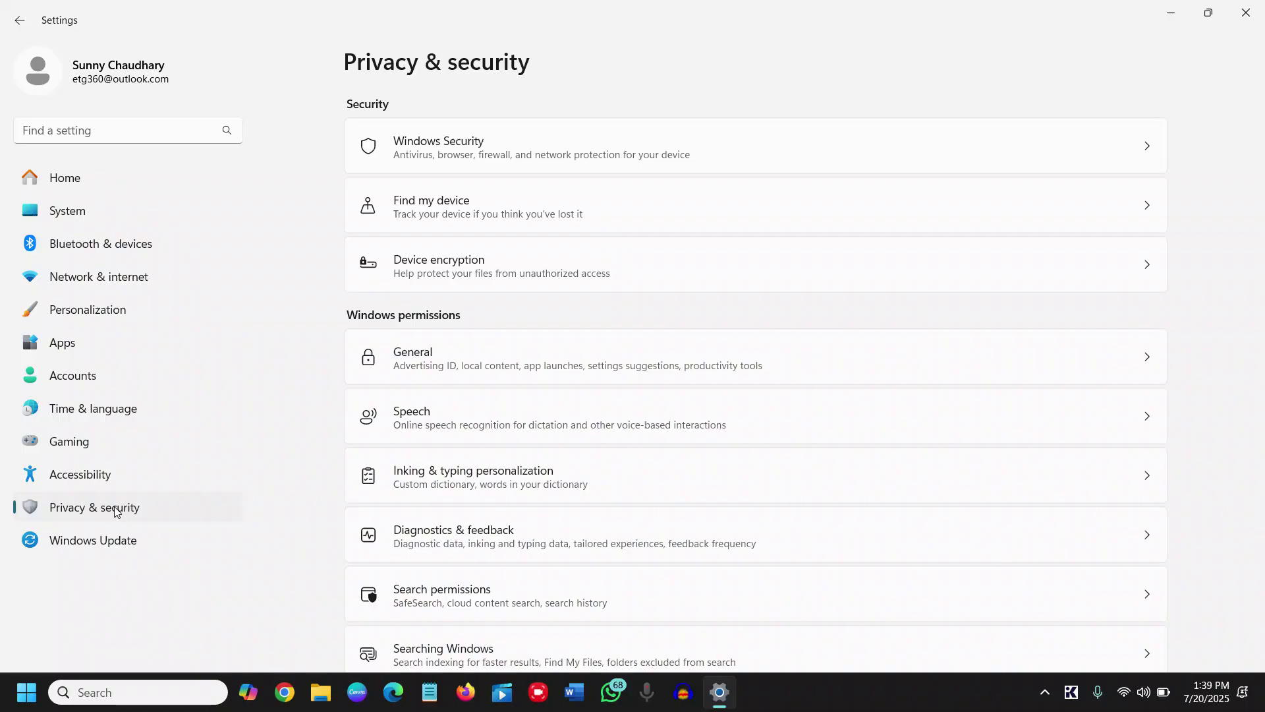
pyautogui.click(565, 155)
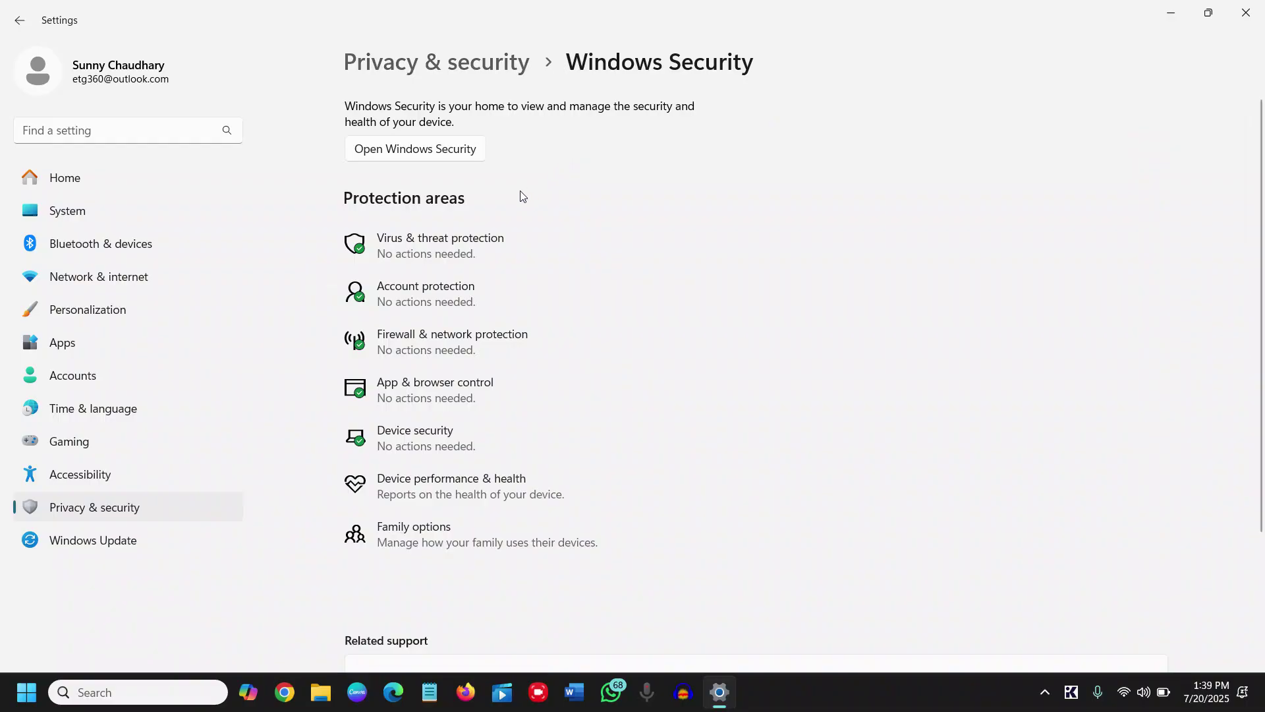
# - Check for new security intelligence updates under Virus & threat protection, then return home and close Windows Security
pyautogui.click(437, 245)
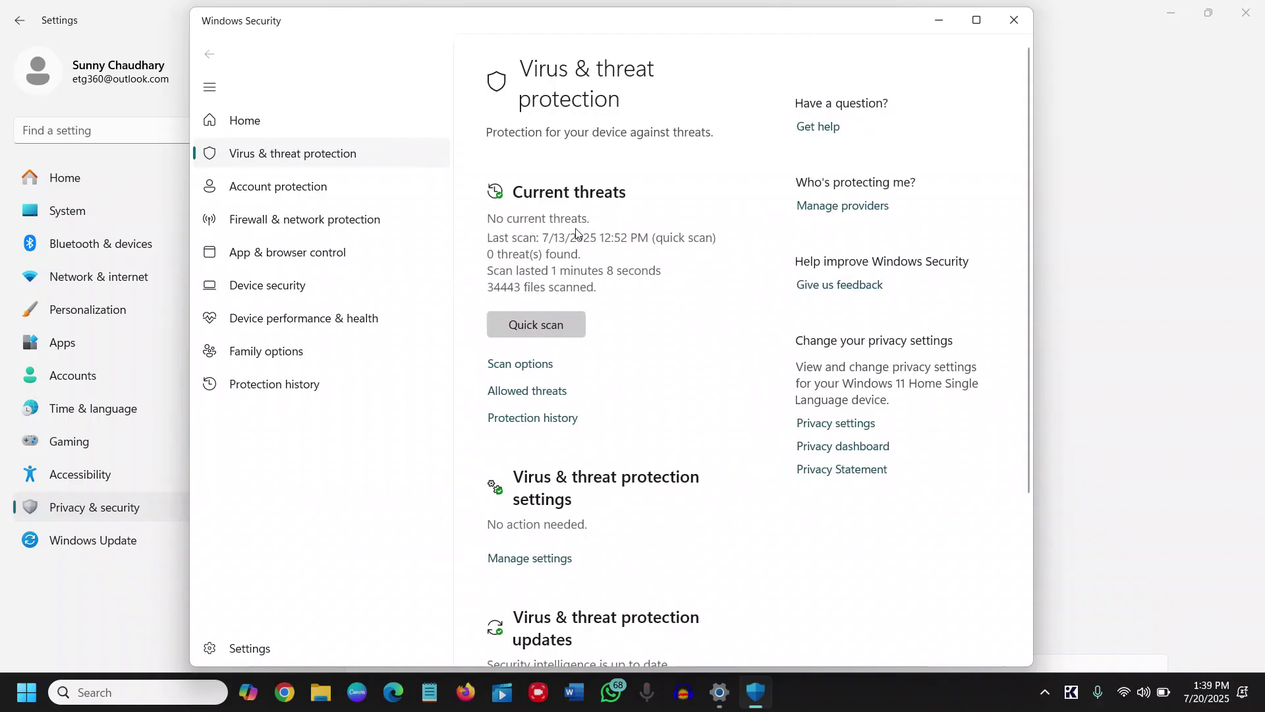
pyautogui.scroll(-3, 631, 515)
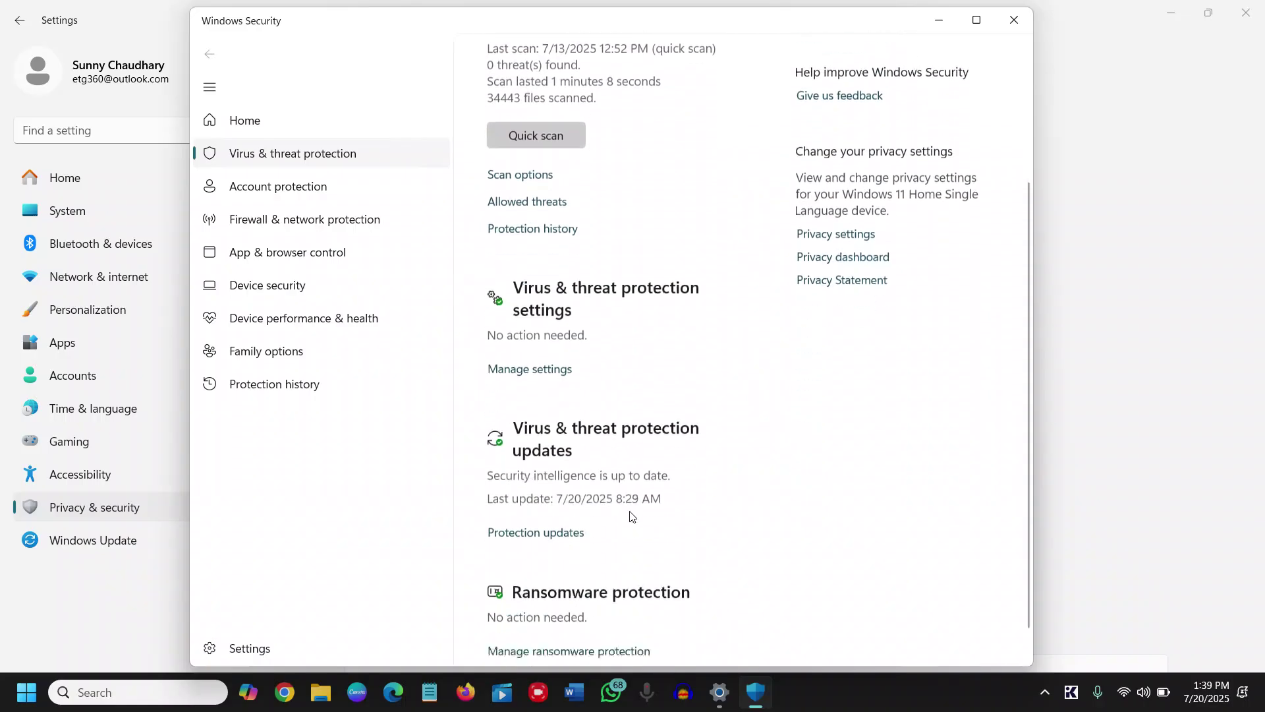
pyautogui.click(562, 532)
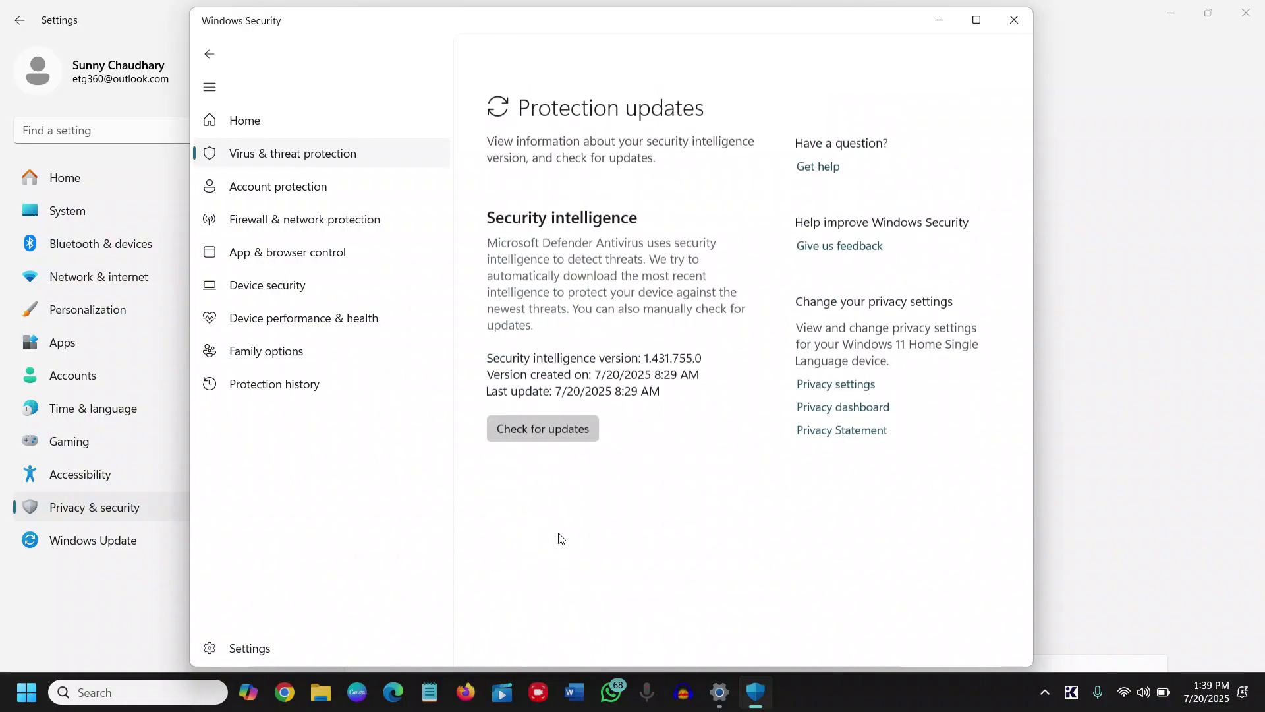
pyautogui.click(555, 393)
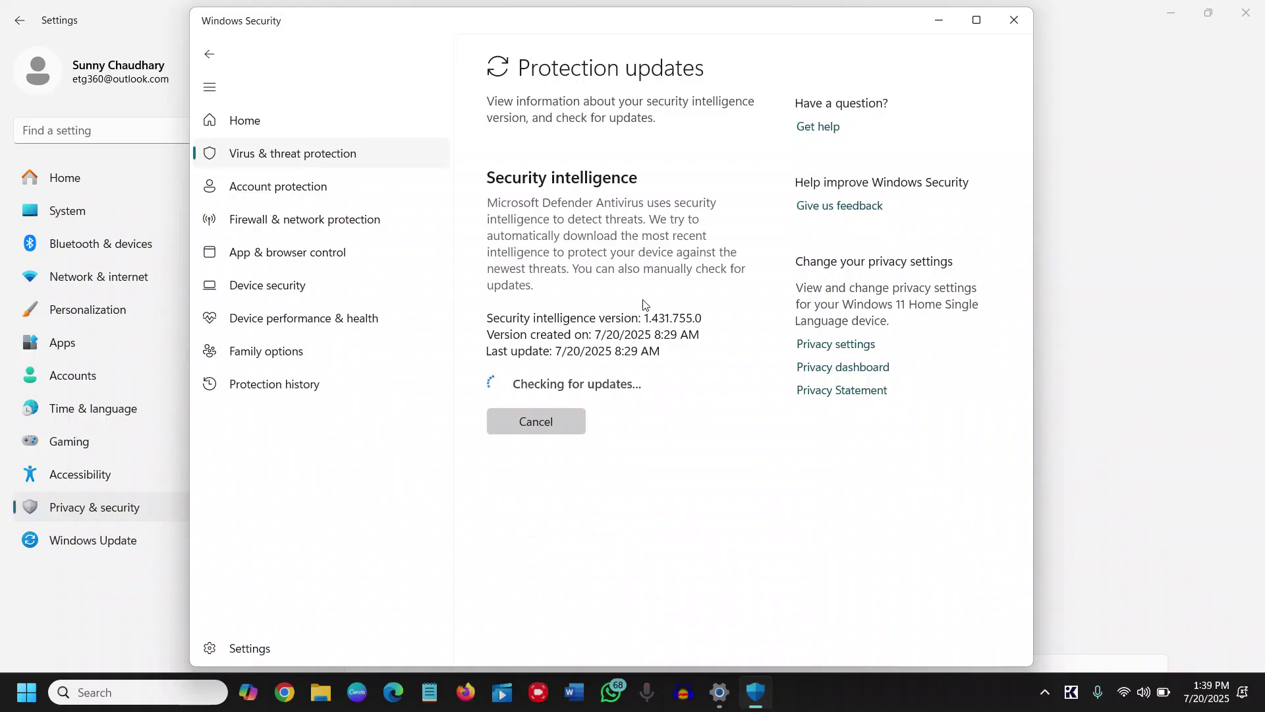
pyautogui.click(252, 123)
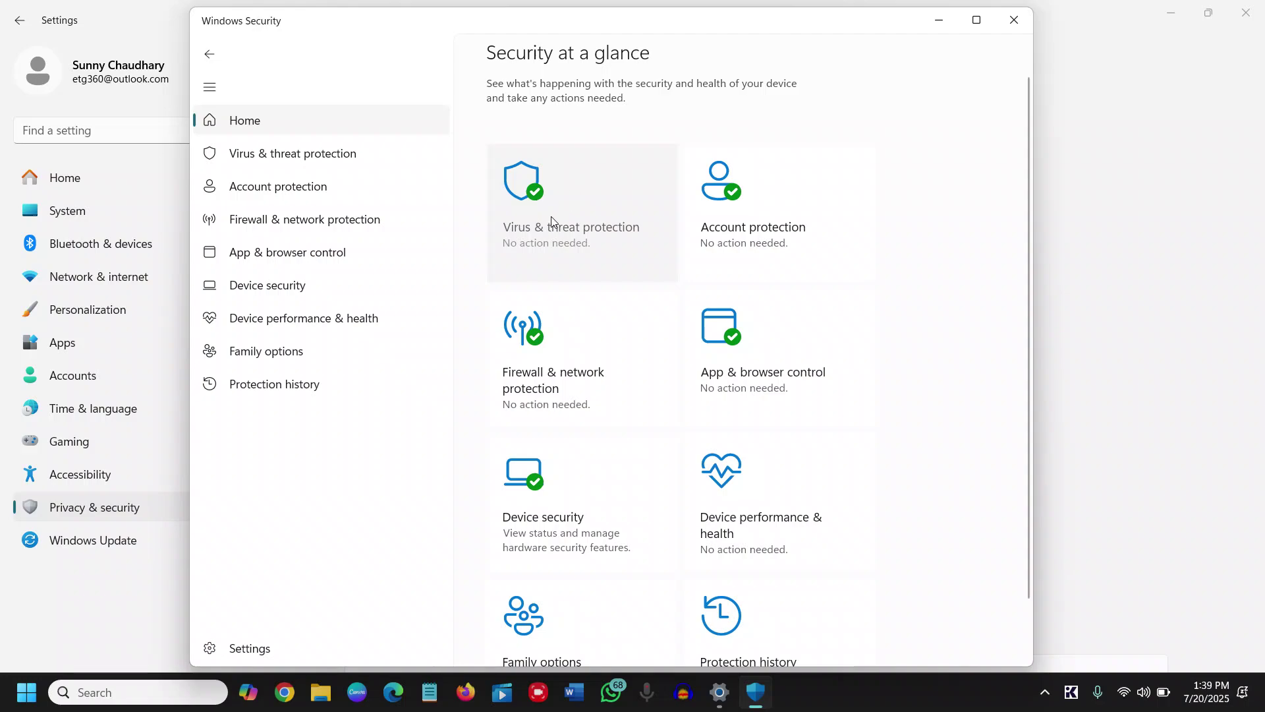
pyautogui.click(1013, 24)
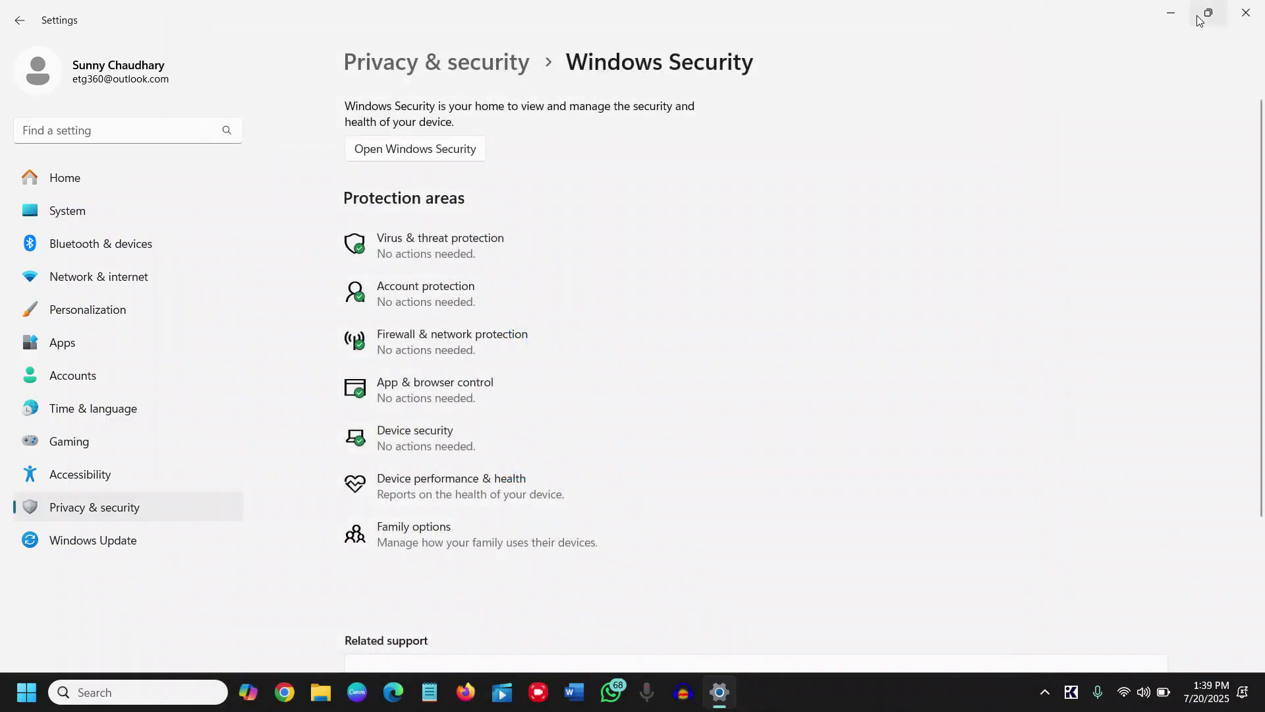
# - Close Settings, search 'cont' to open Control Panel with Large icons view, and open Windows Defender Firewall
pyautogui.click(1242, 16)
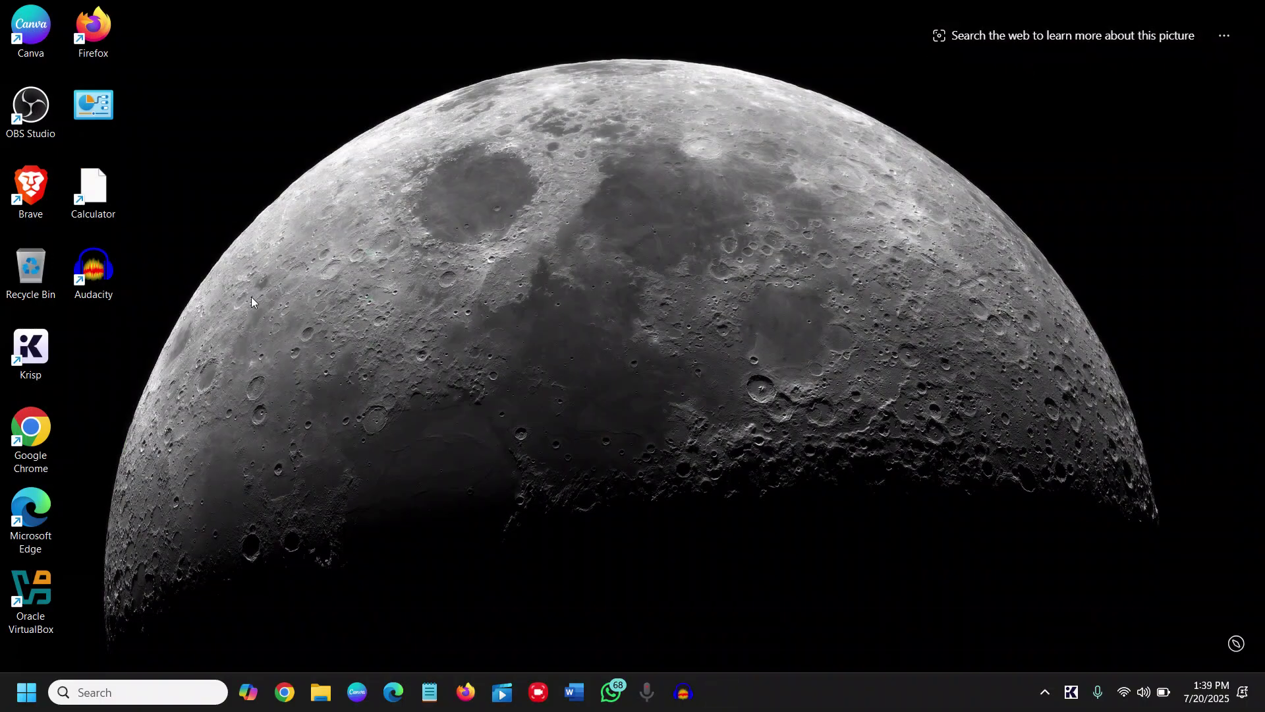
pyautogui.click(96, 695)
pyautogui.write('c')
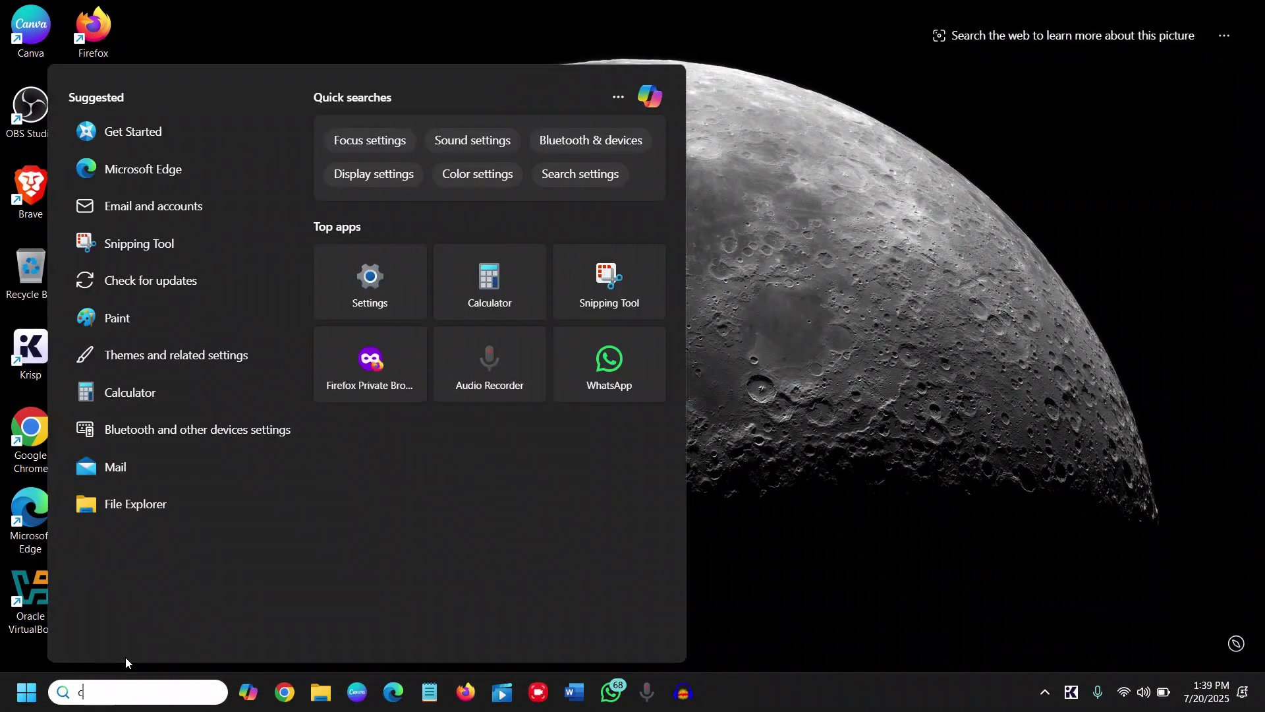
pyautogui.write('ont')
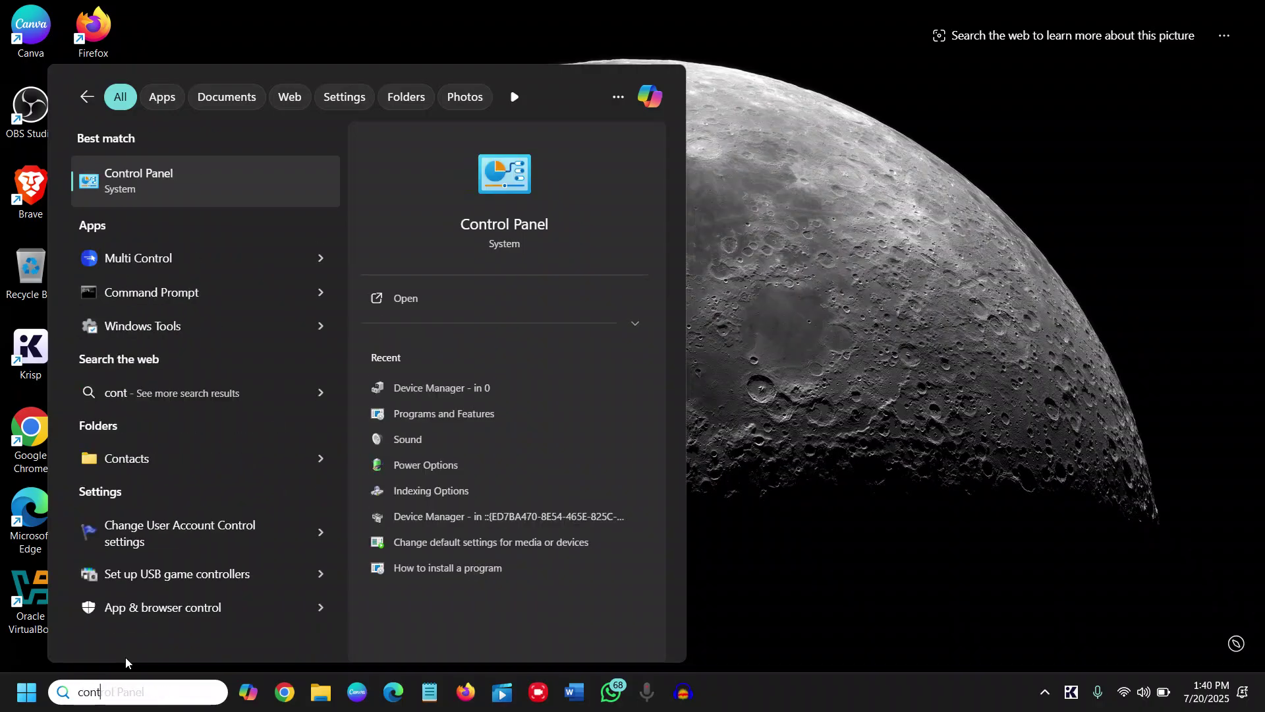
pyautogui.click(140, 191)
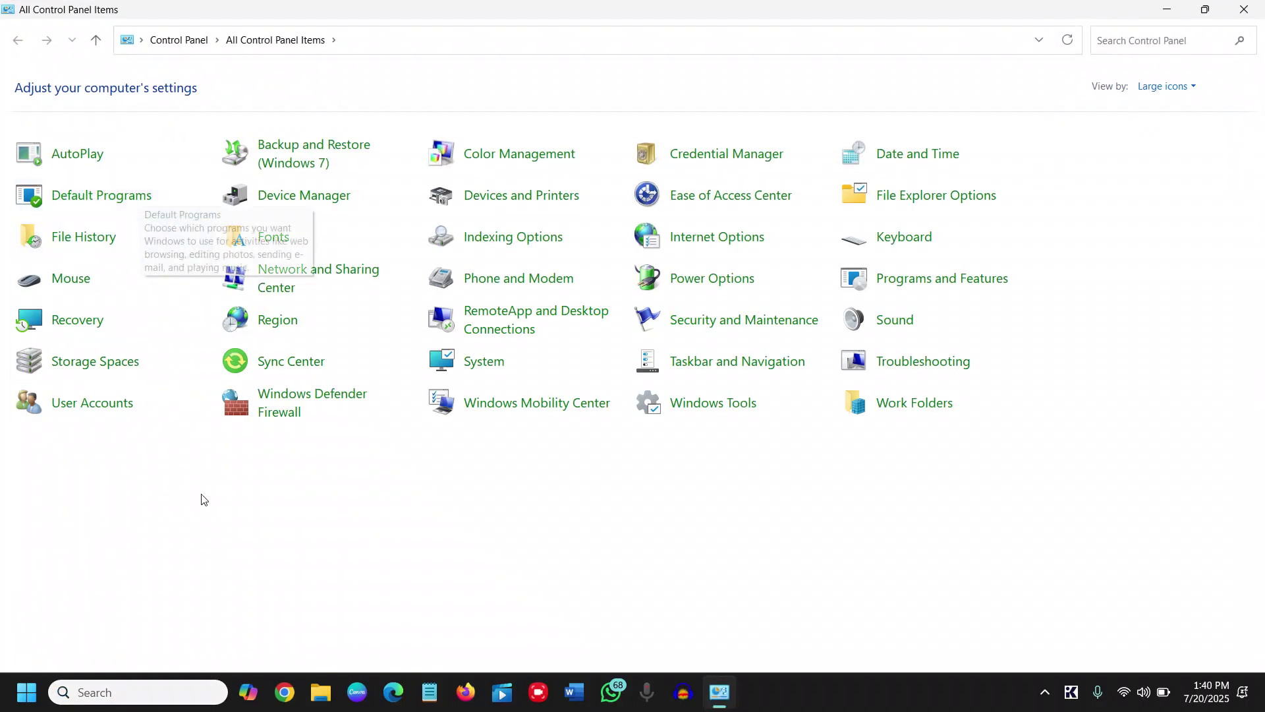
pyautogui.click(1164, 88)
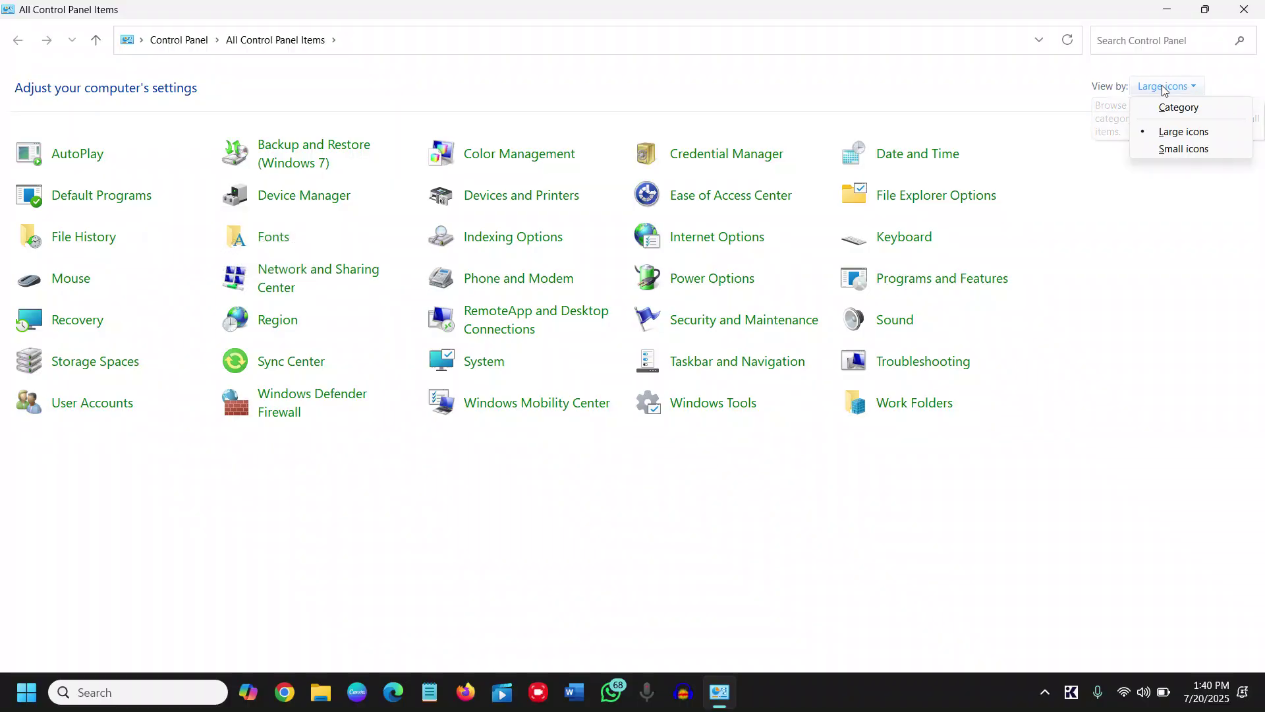
pyautogui.click(1183, 135)
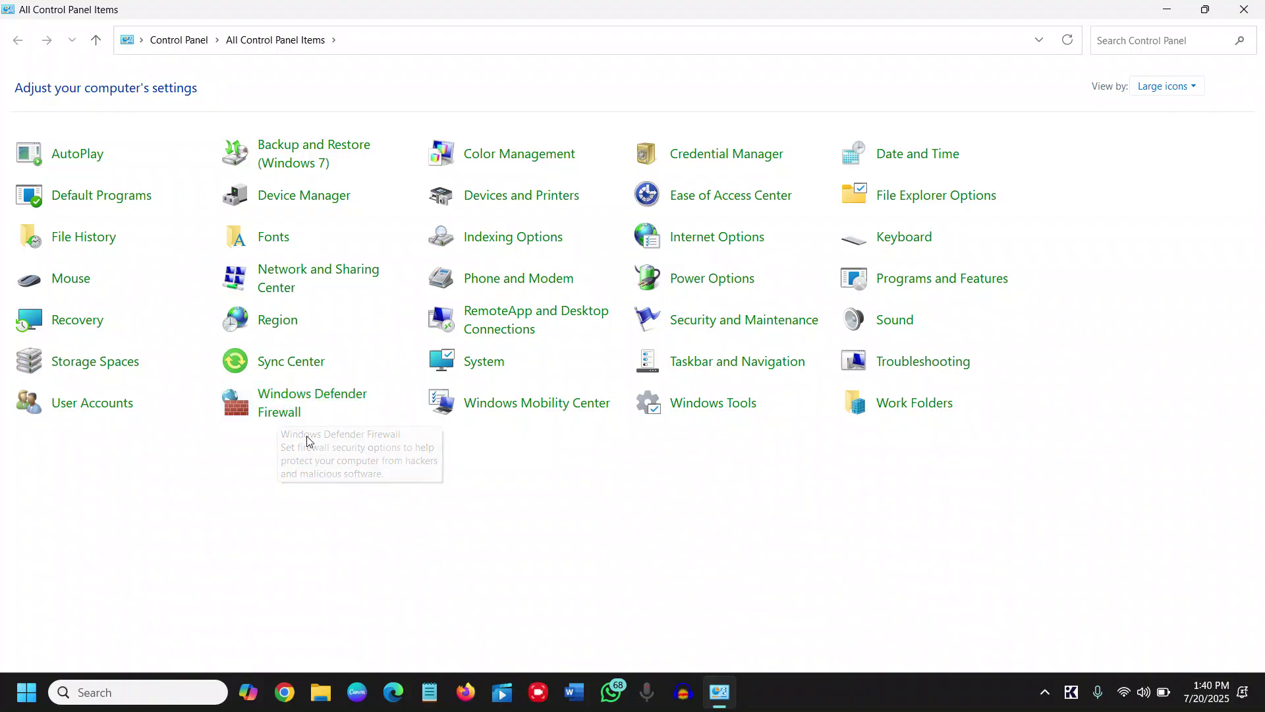
pyautogui.click(293, 402)
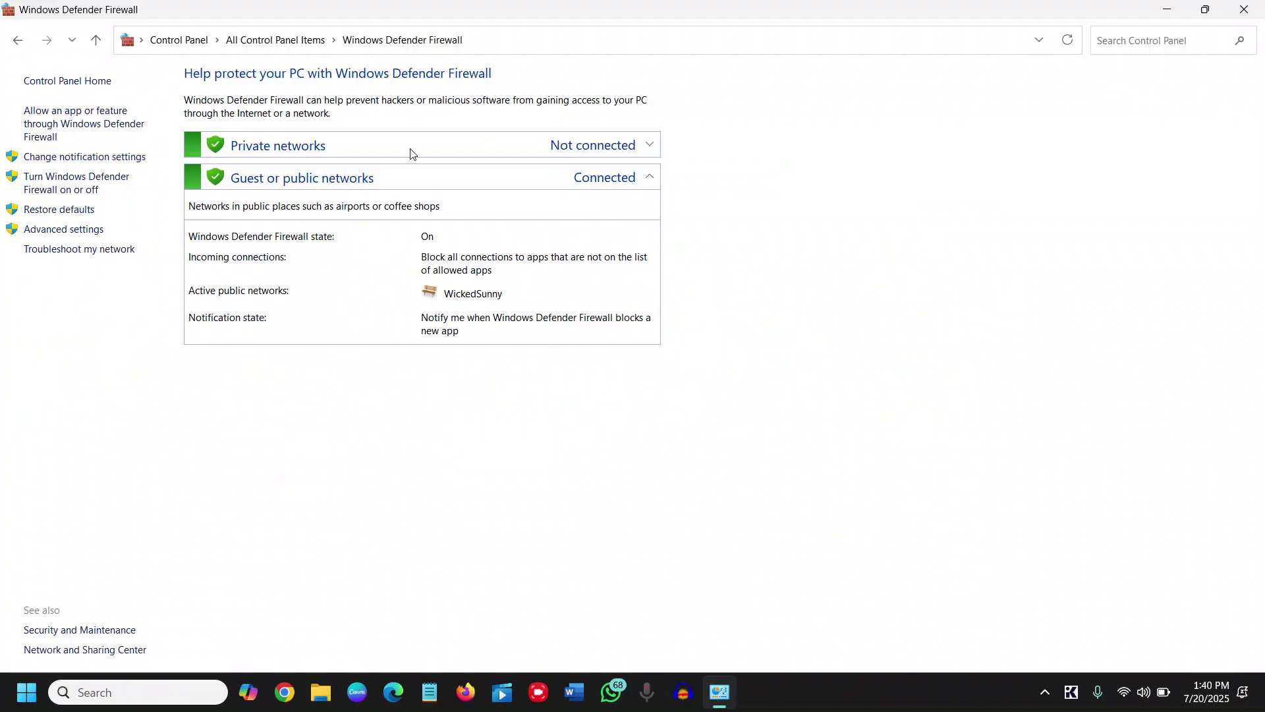
# - Expand the Private and Guest or public network details to confirm the firewall is On for both
pyautogui.click(610, 145)
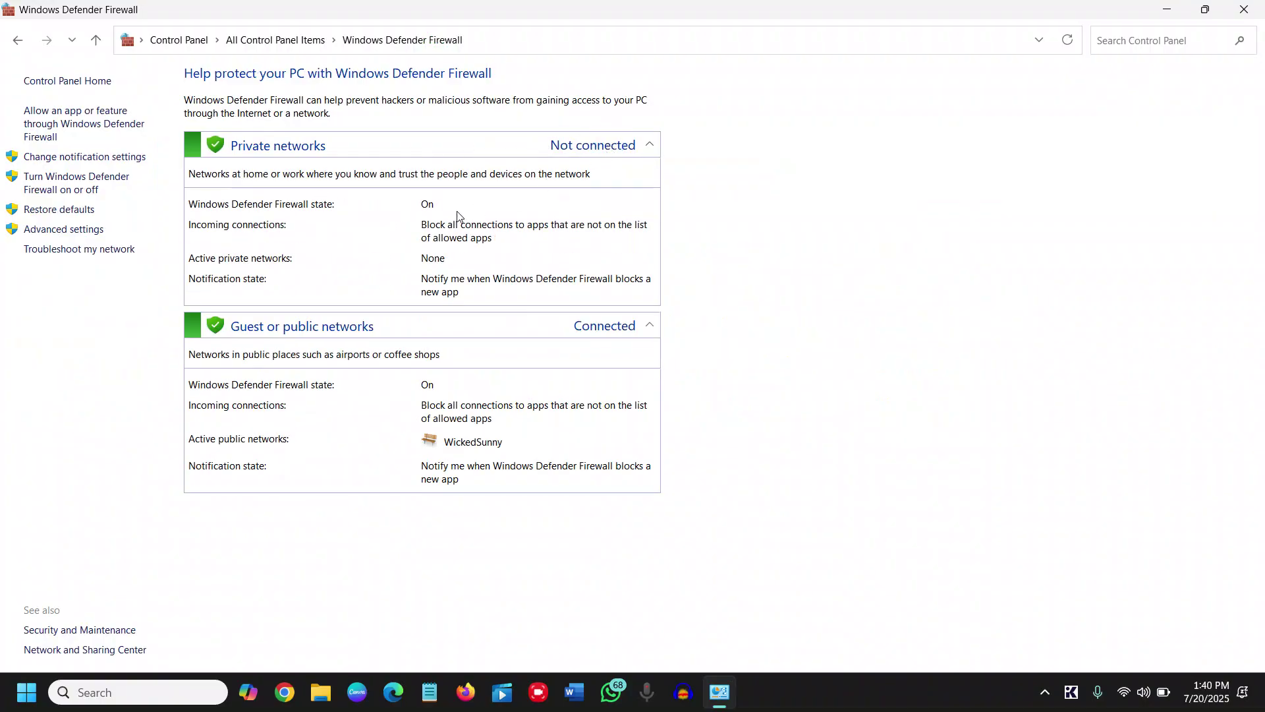
pyautogui.click(615, 325)
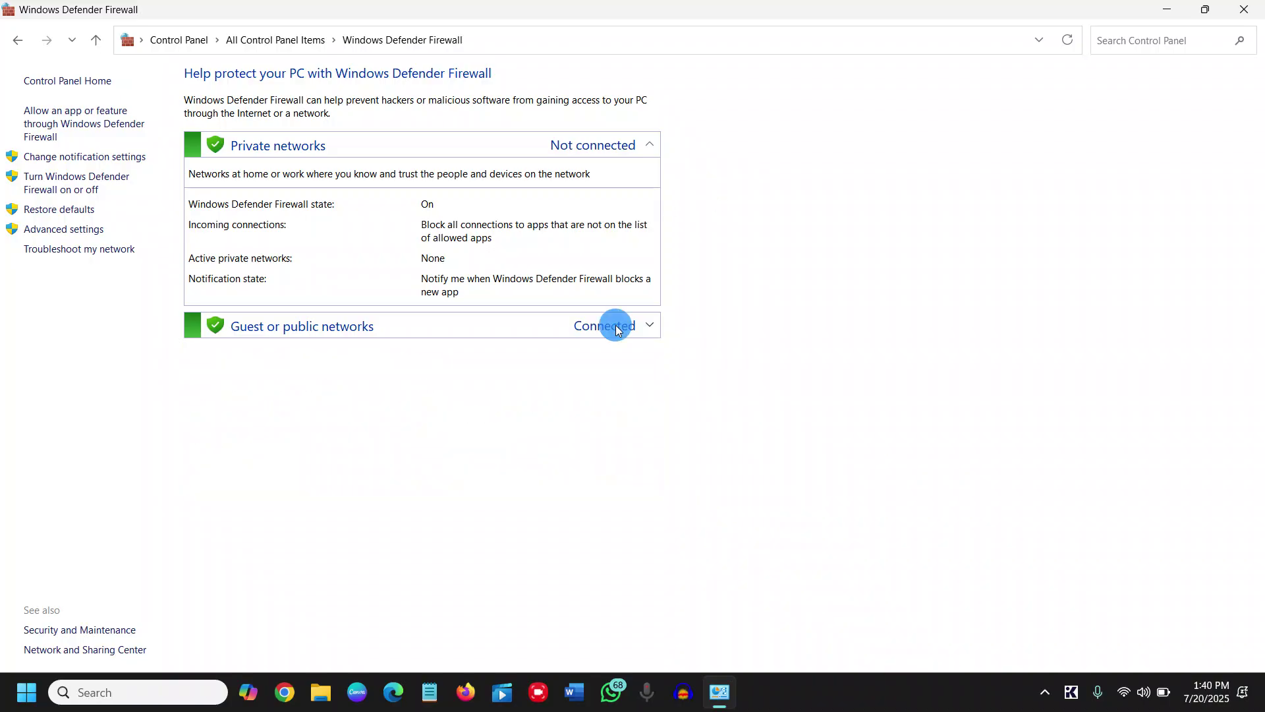
pyautogui.click(632, 332)
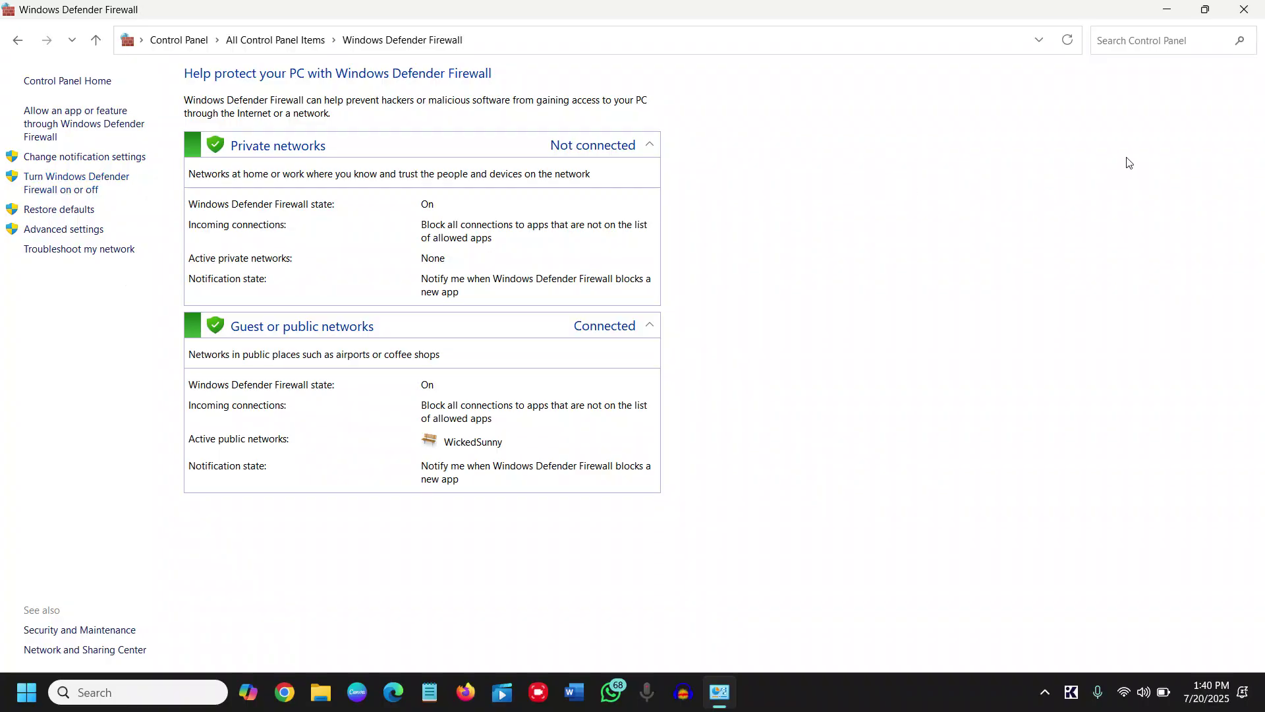
# - Close the firewall window and reopen Settings › Privacy & security › Windows Security to App & browser control
pyautogui.click(1242, 16)
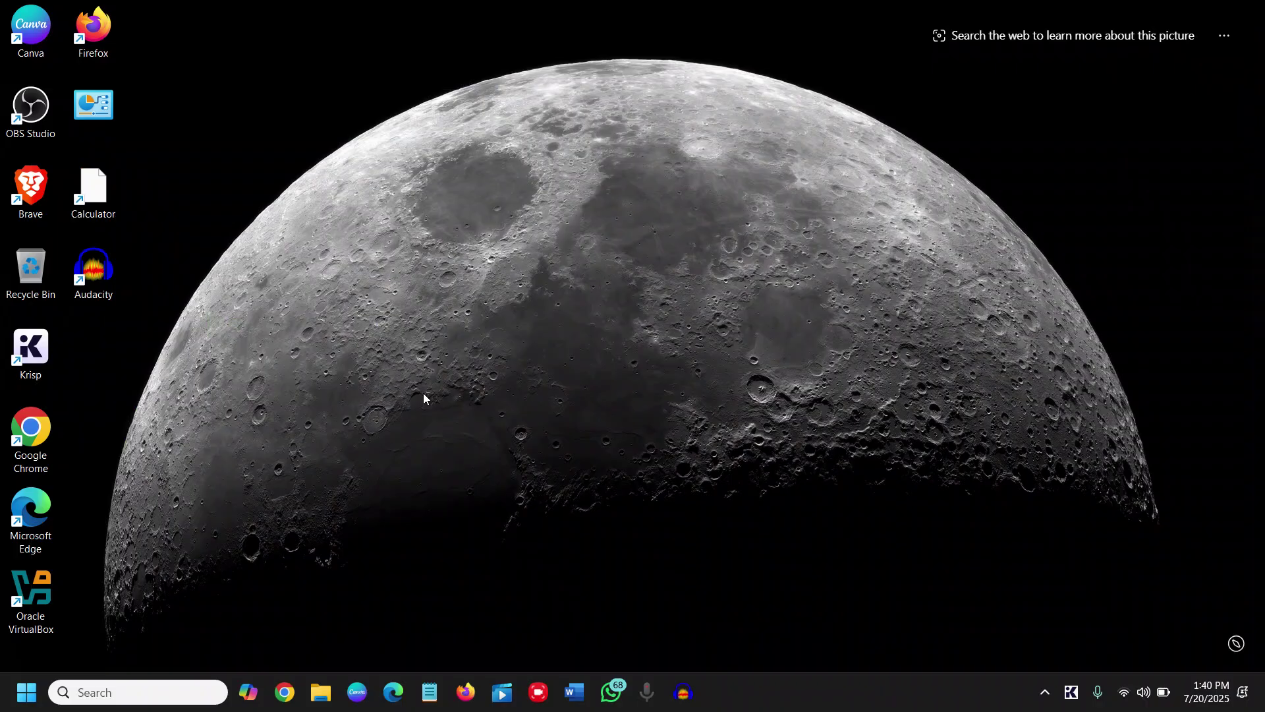
pyautogui.rightClick(28, 693)
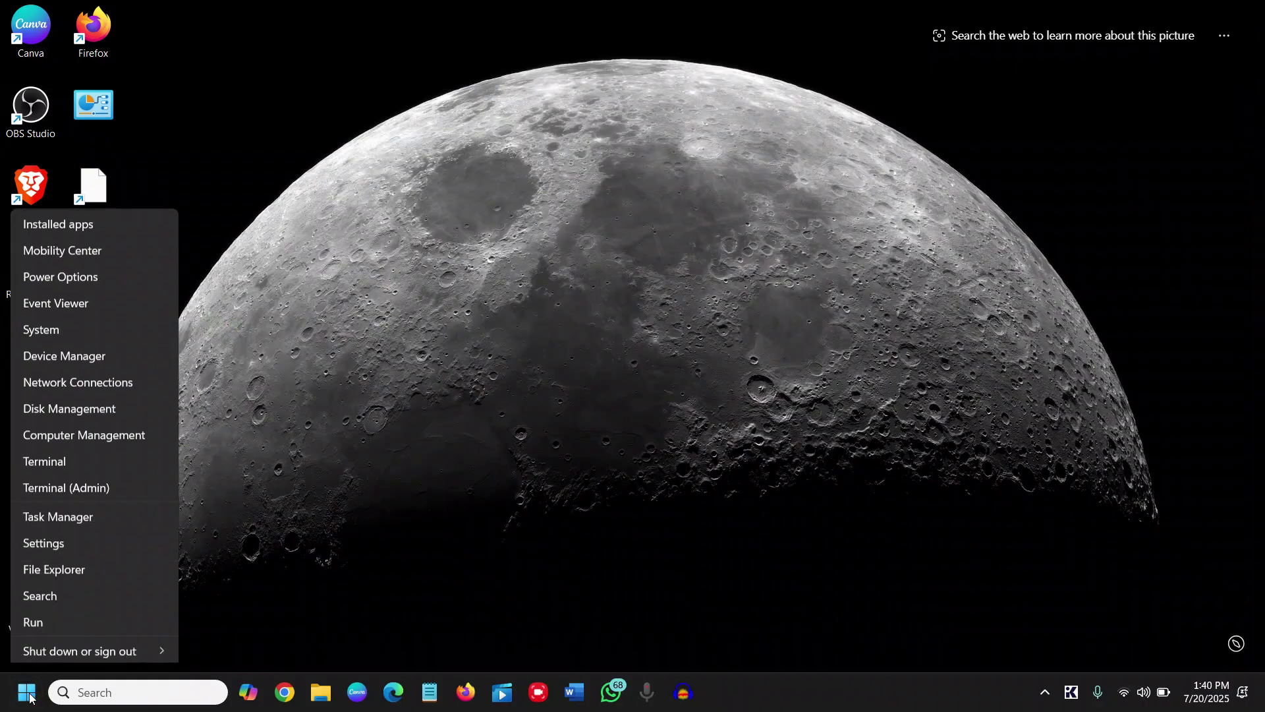
pyautogui.click(73, 511)
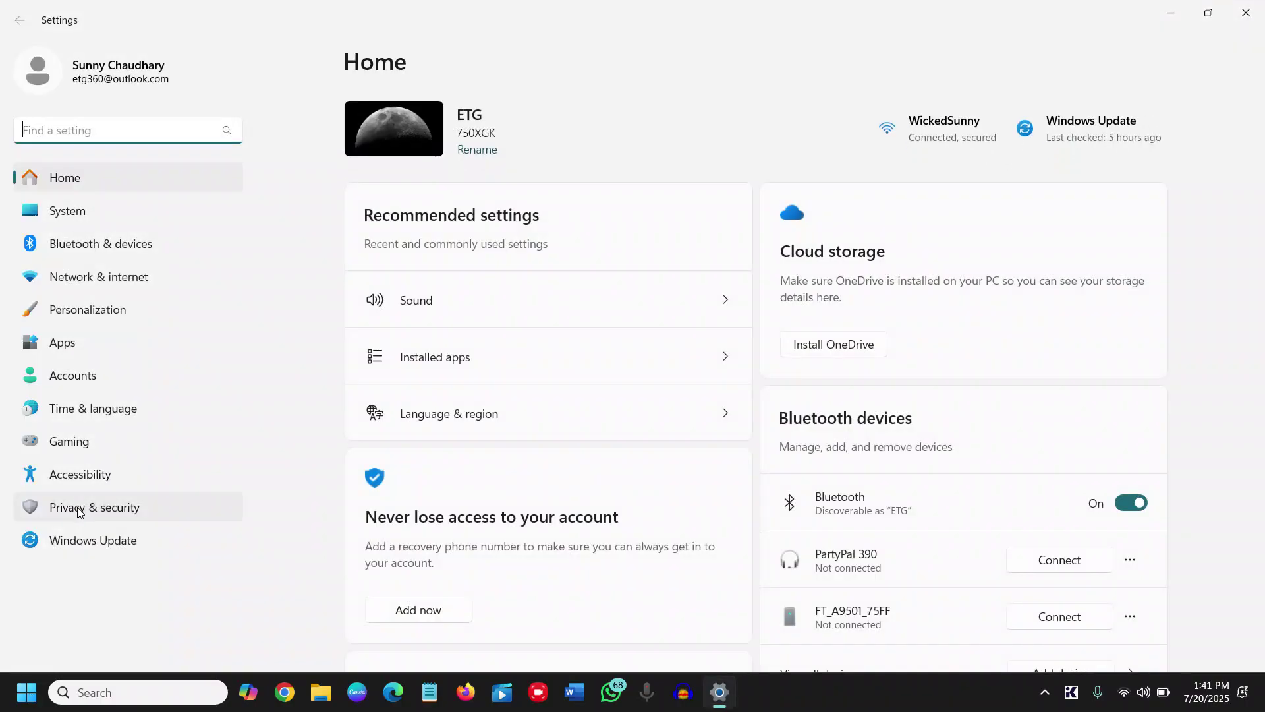
pyautogui.click(77, 512)
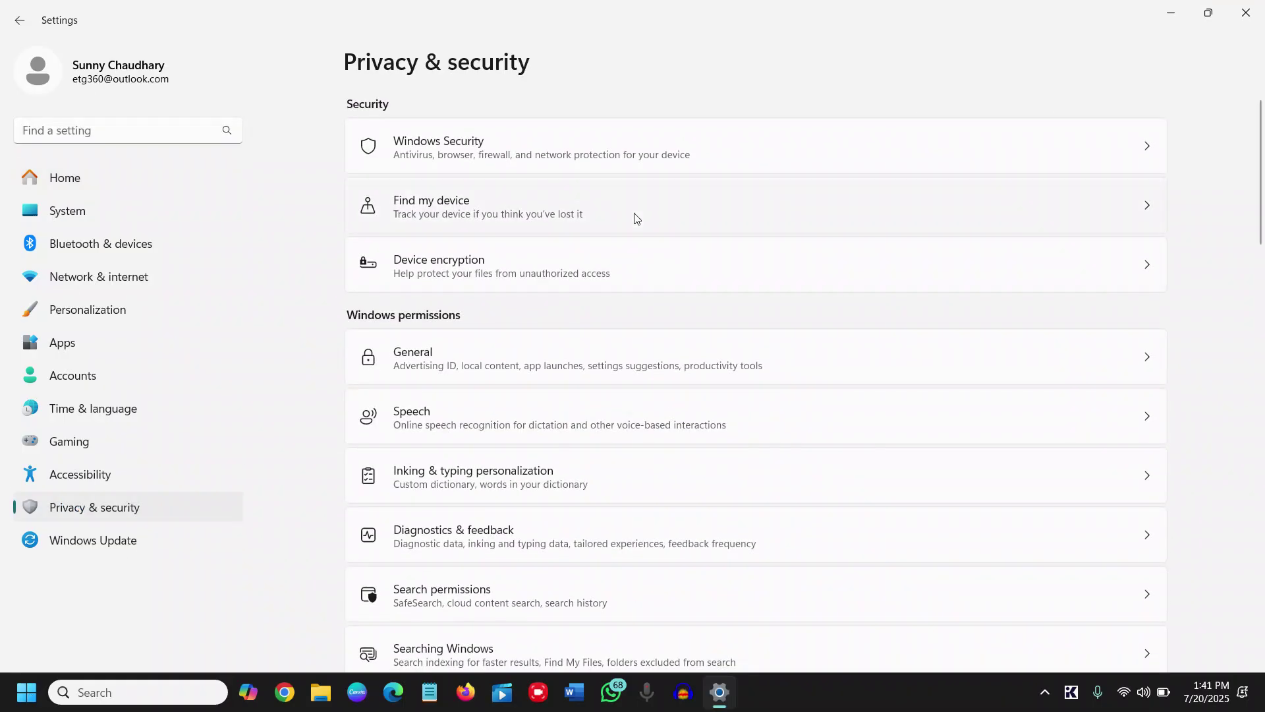
pyautogui.click(514, 163)
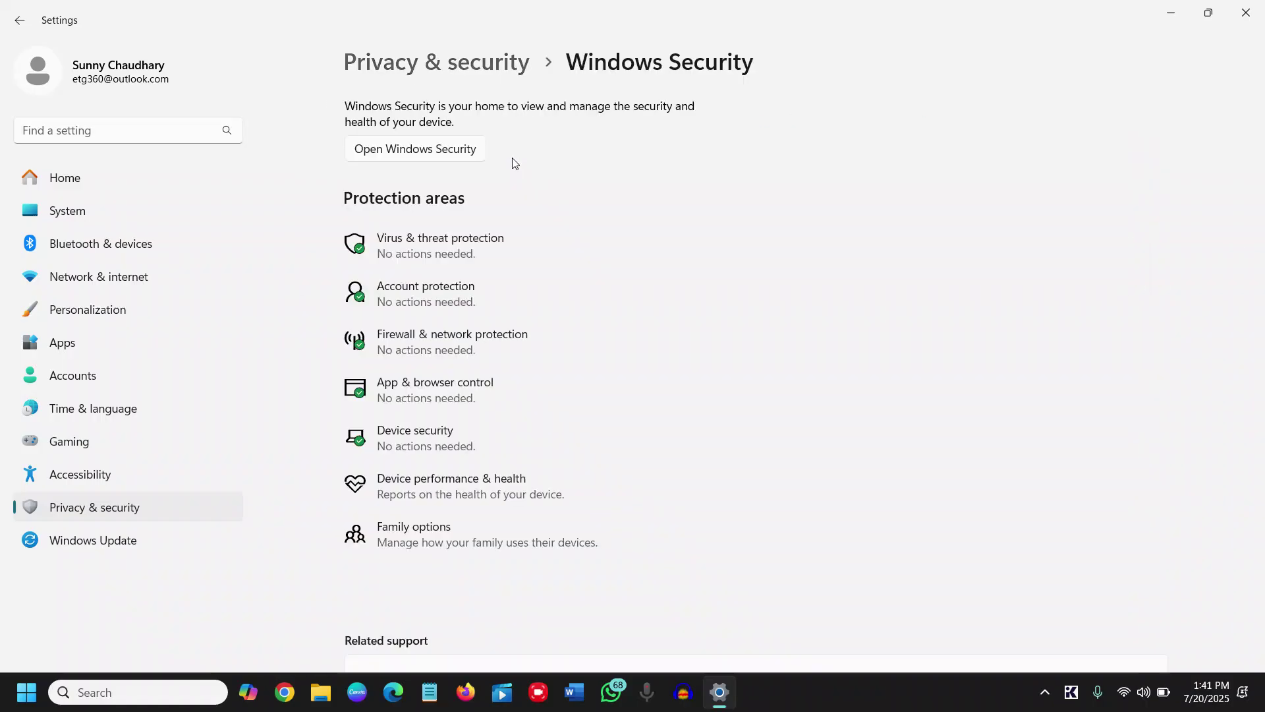
pyautogui.click(465, 398)
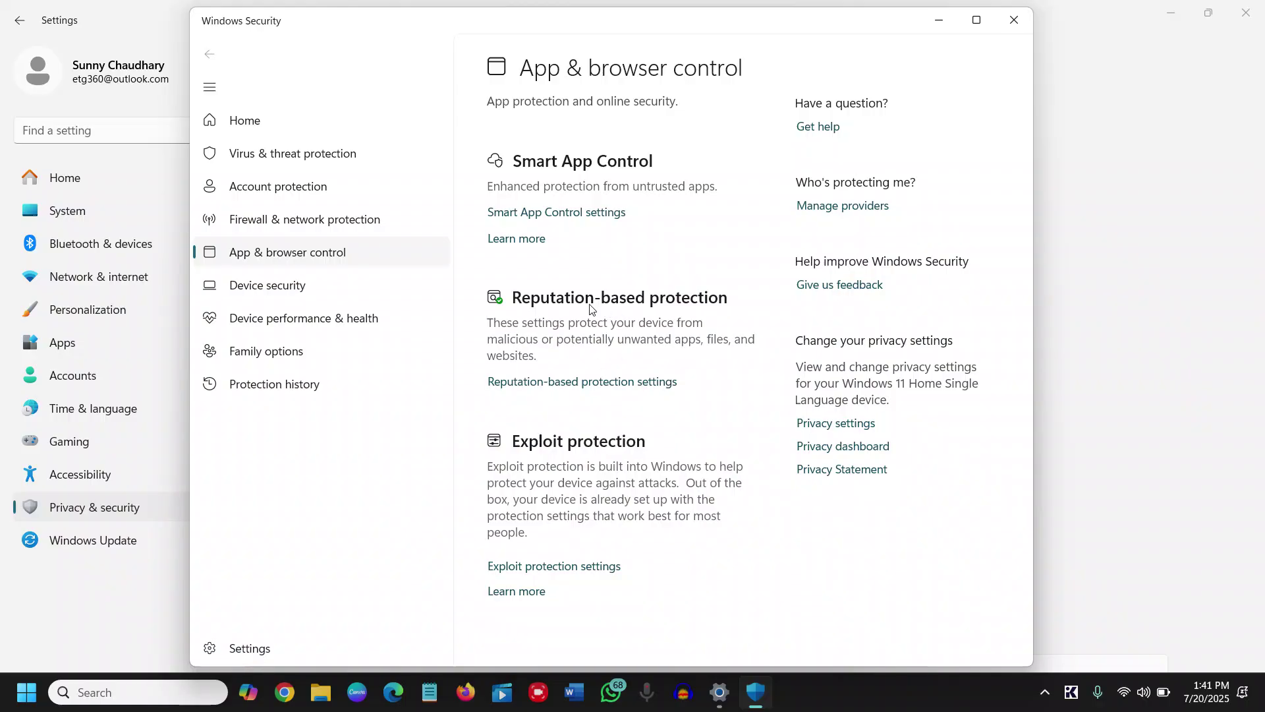
# - Confirm the phishing, unwanted-app blocking and Store SmartScreen reputation toggles are On, then close Windows Security
pyautogui.click(618, 389)
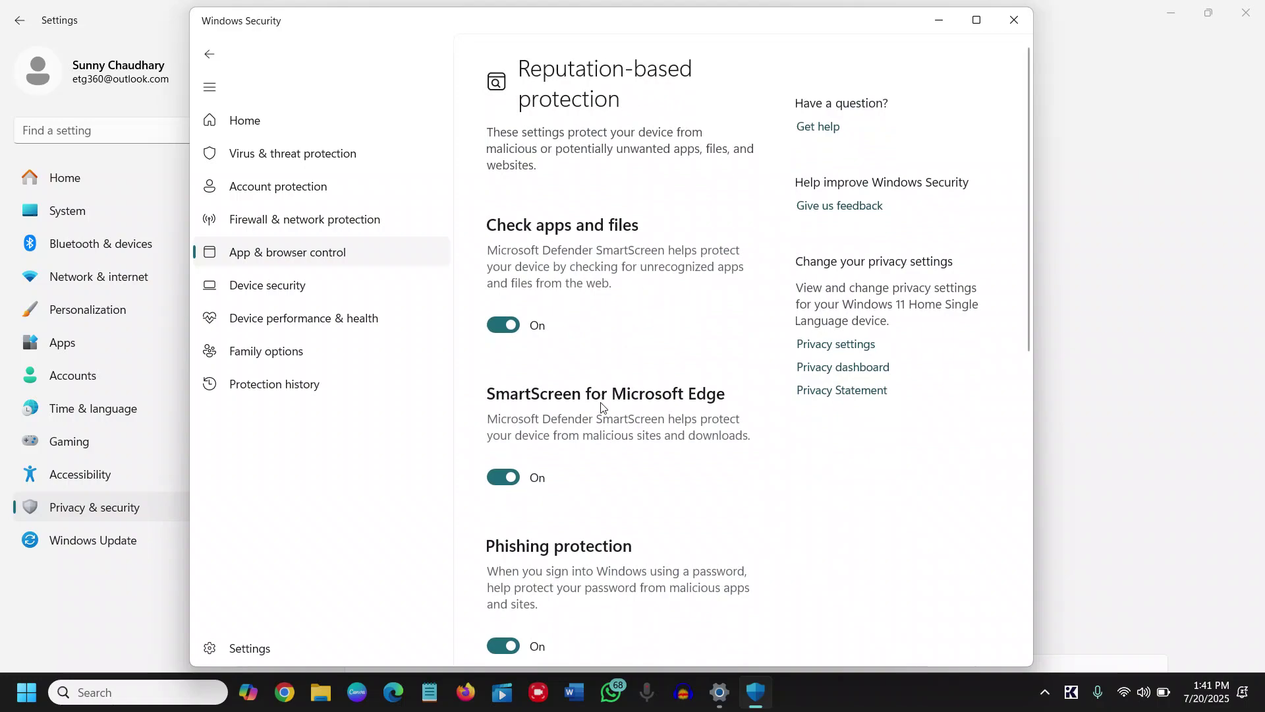
pyautogui.scroll(-3, 601, 409)
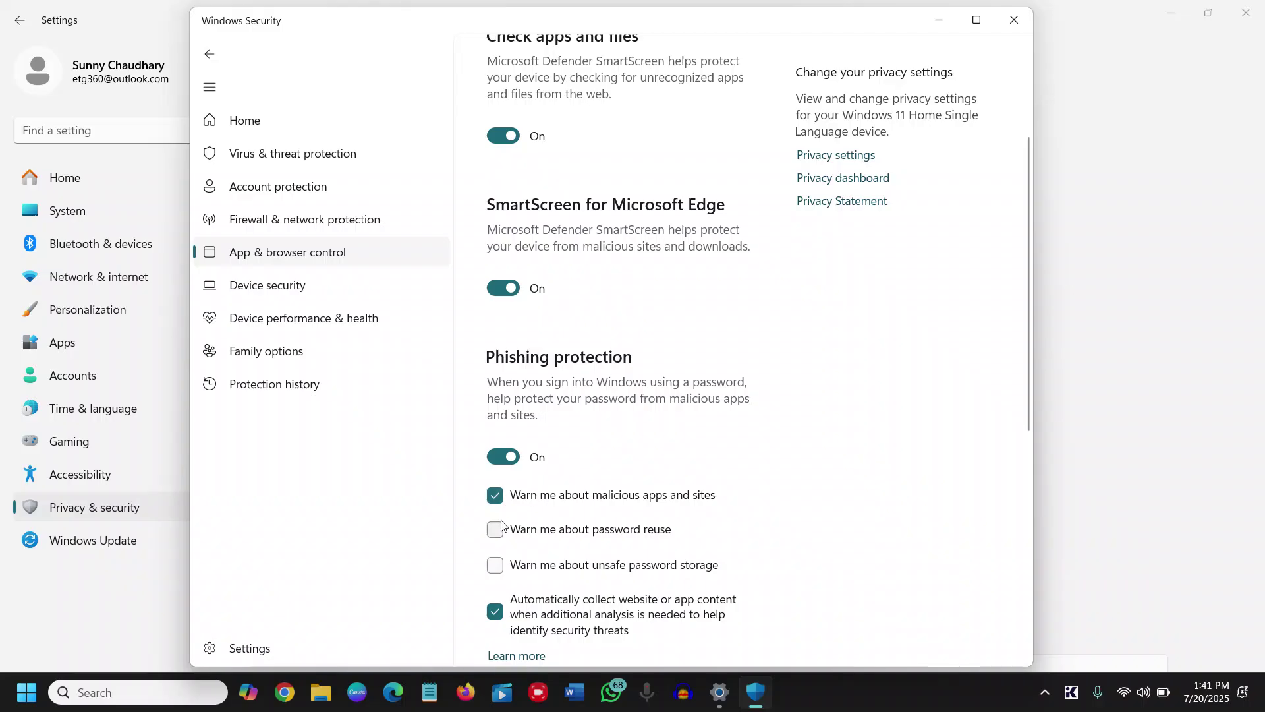
pyautogui.scroll(-4, 602, 571)
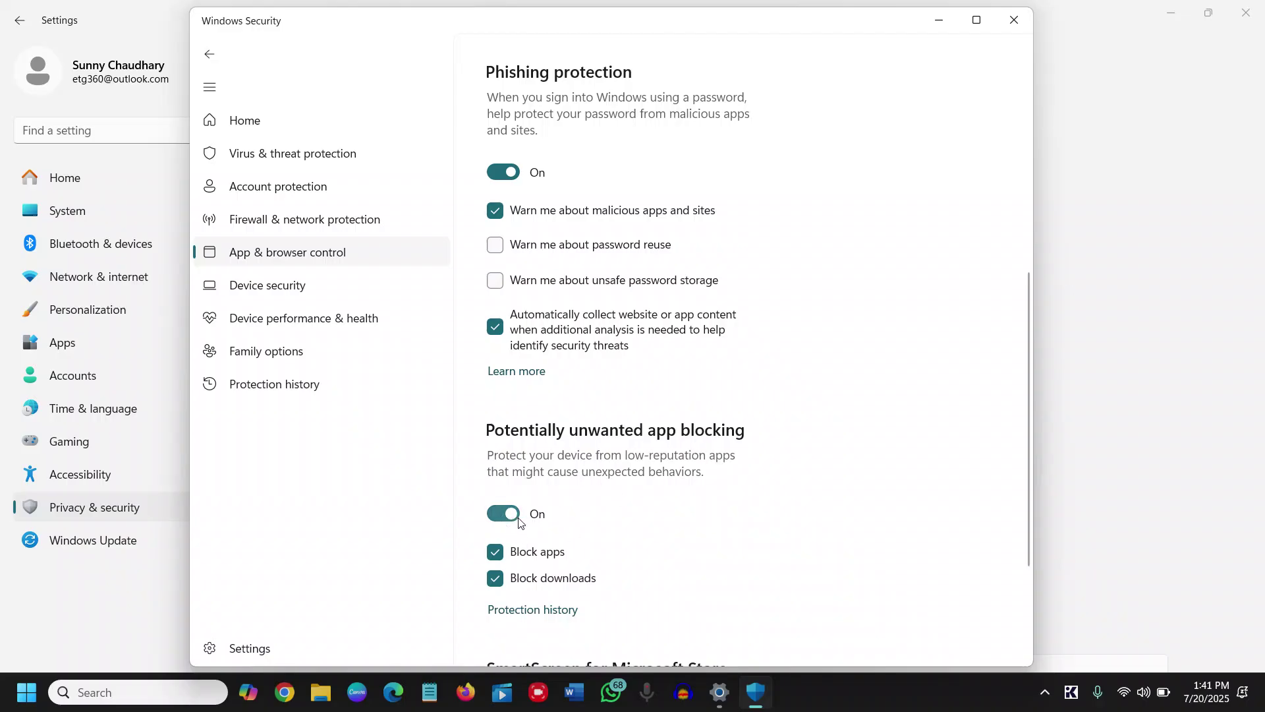
pyautogui.scroll(-1, 572, 514)
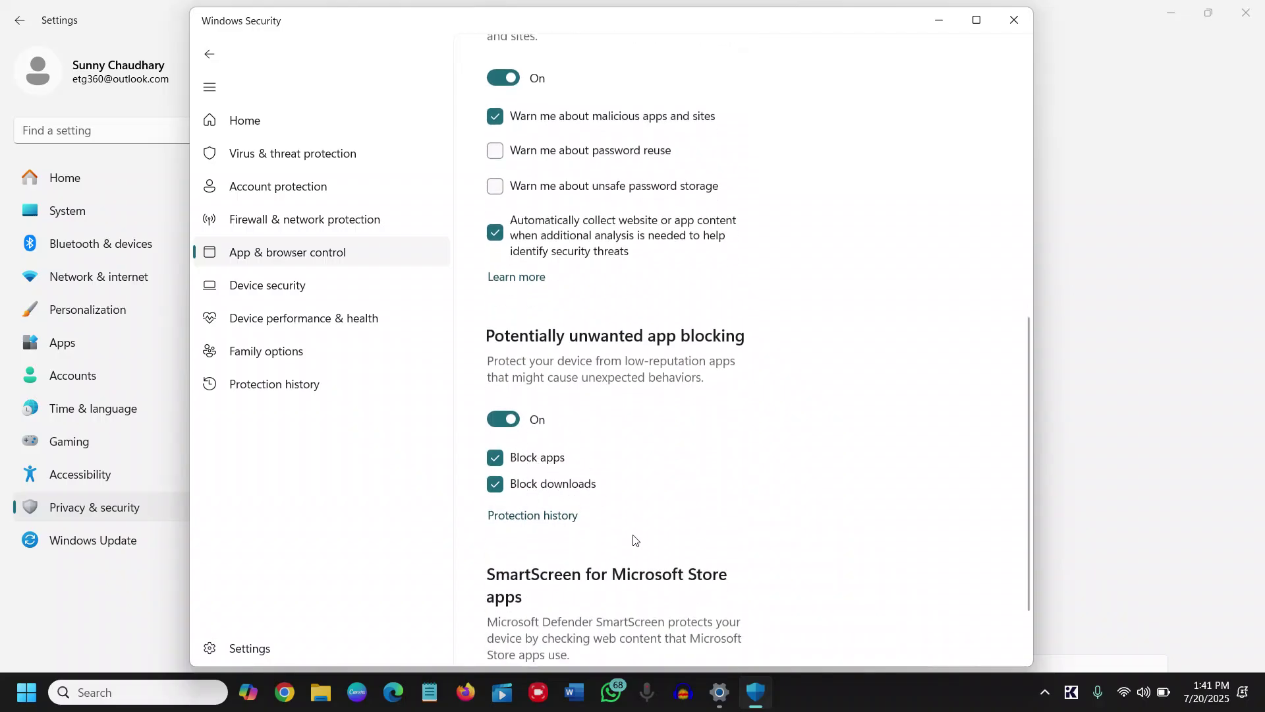
pyautogui.scroll(-1, 635, 537)
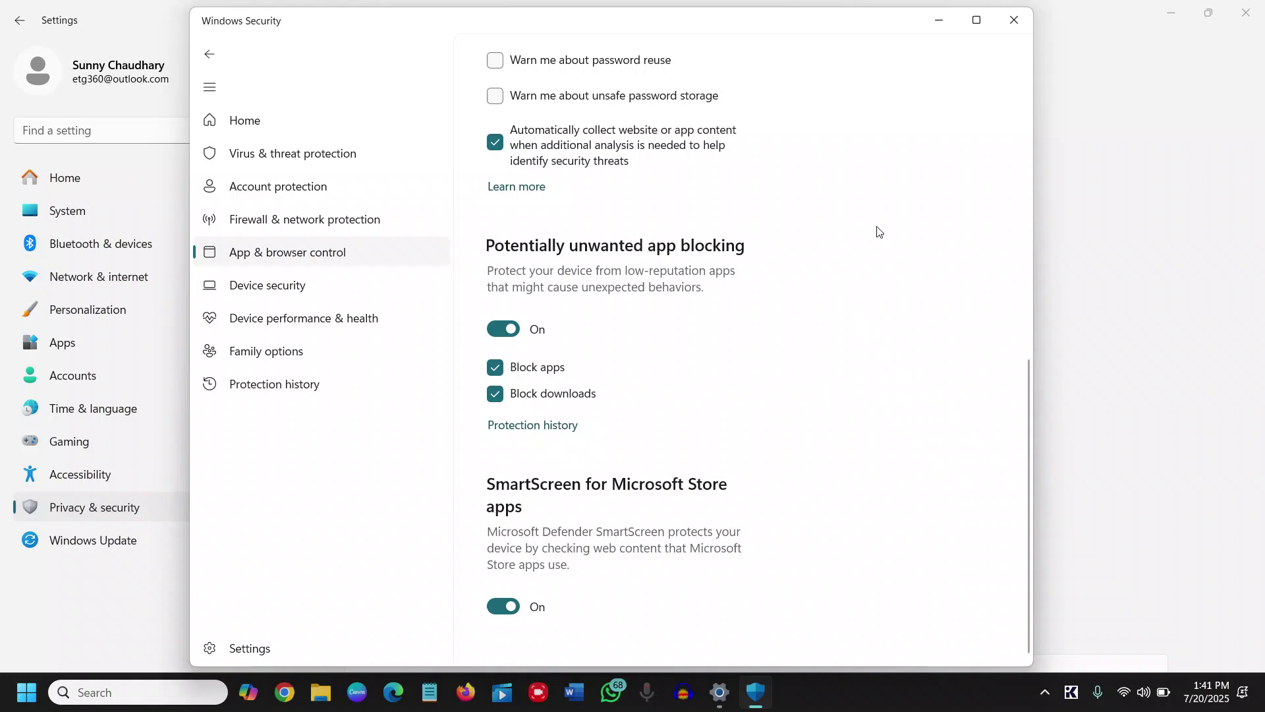
pyautogui.click(1015, 25)
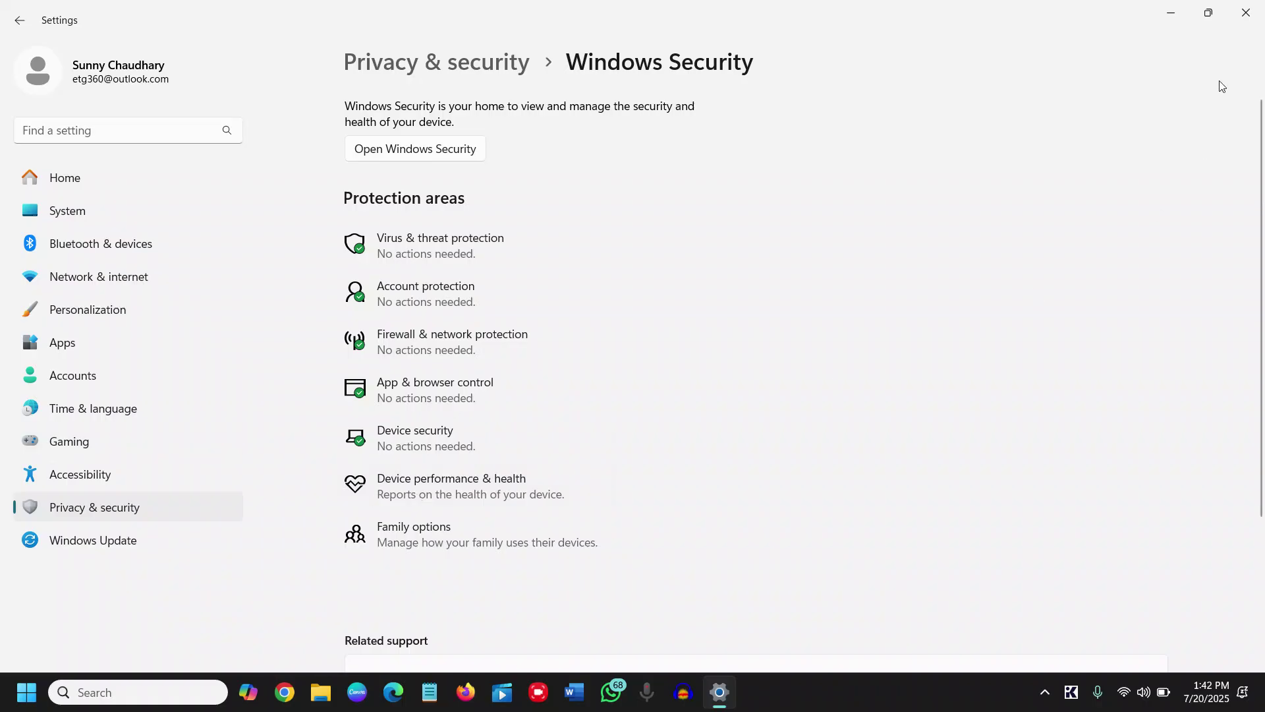
# - Close Settings and search 'bit' to open the Device encryption settings page
pyautogui.click(1246, 13)
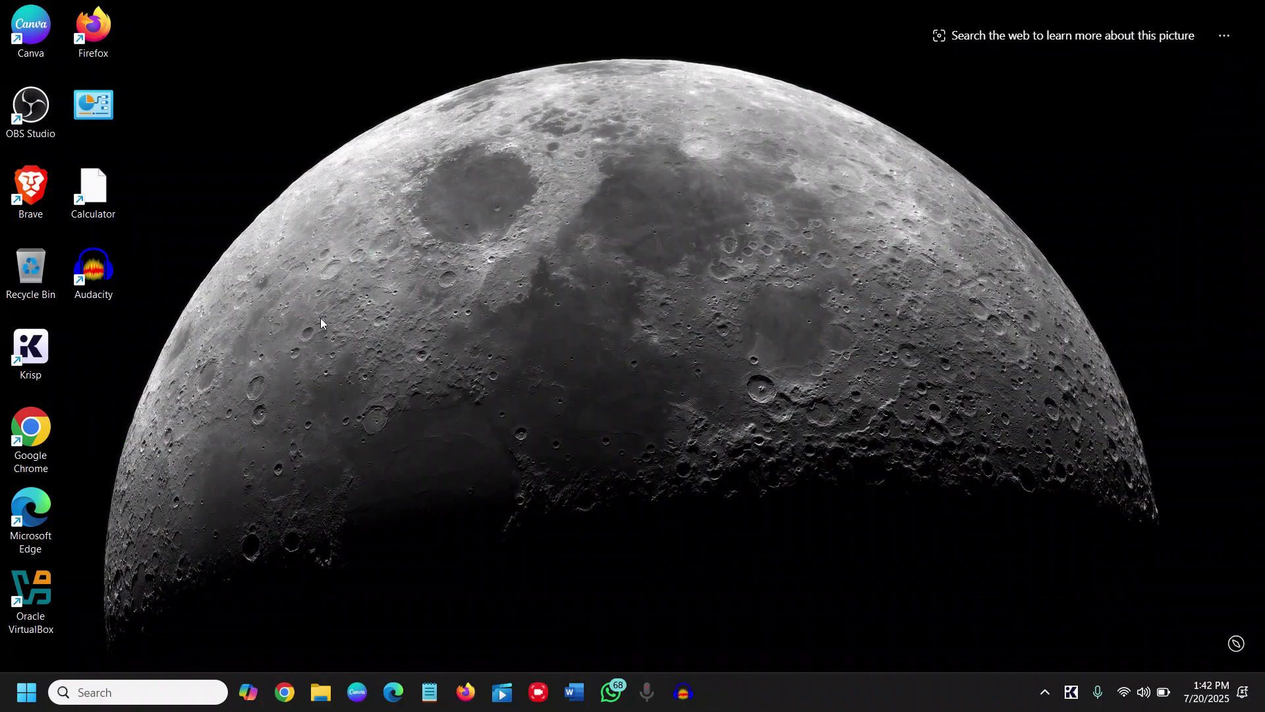
pyautogui.click(105, 689)
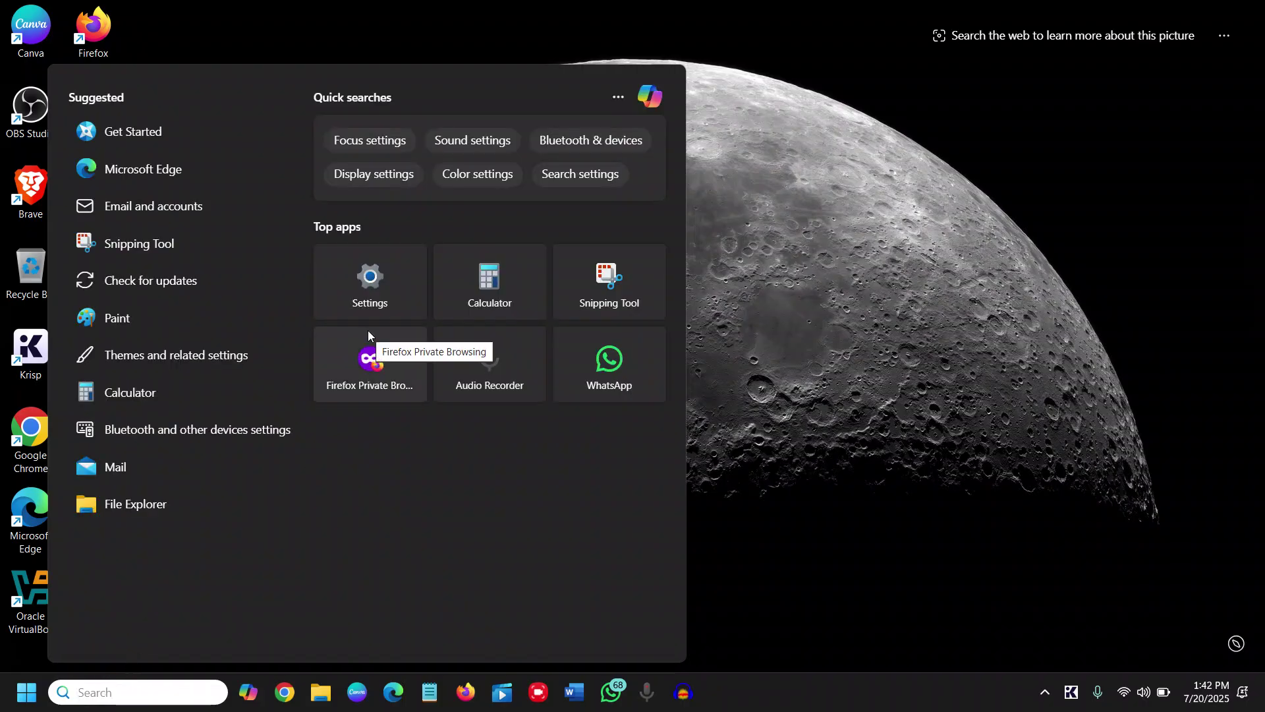
pyautogui.write('bit')
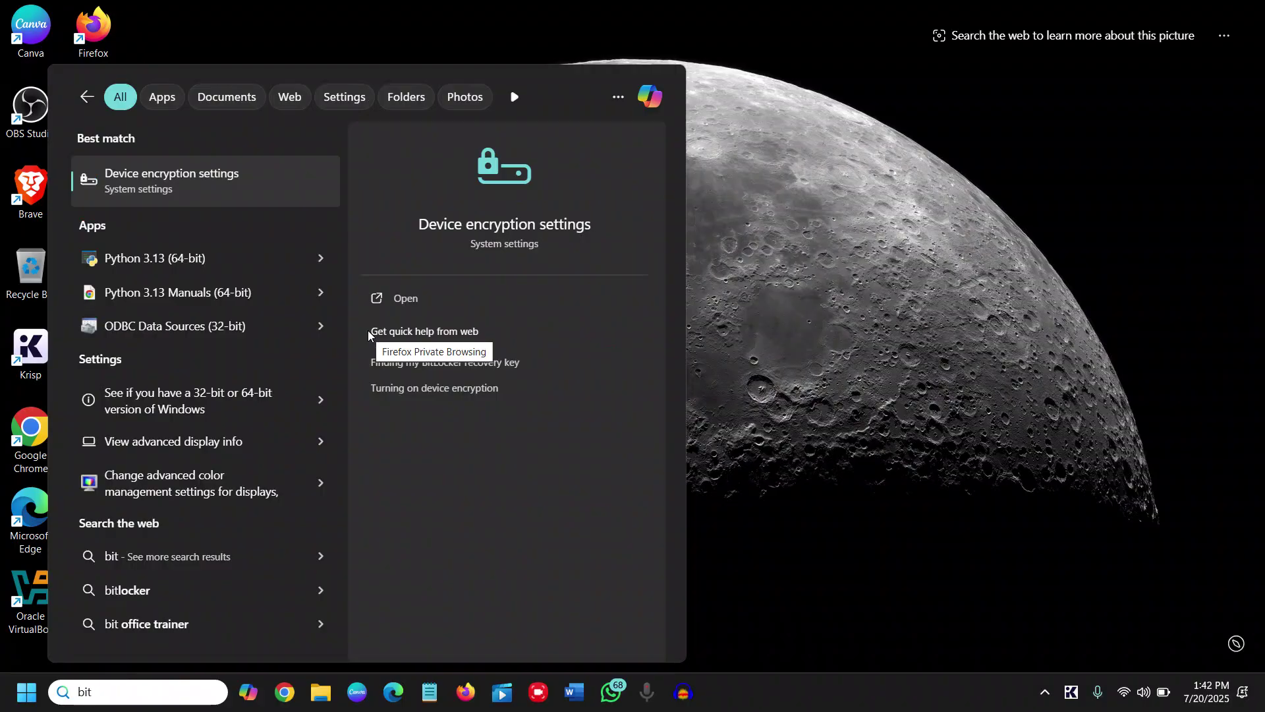
pyautogui.click(202, 187)
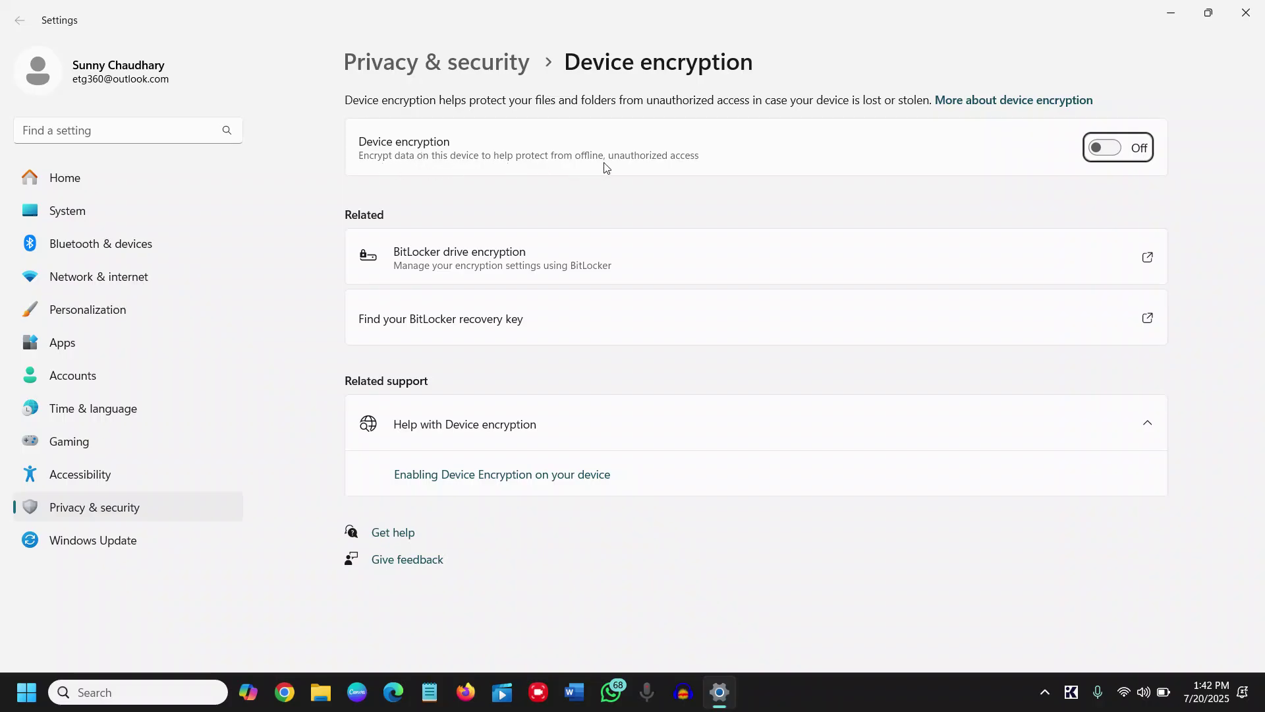
# - Switch Device encryption On and approve the administrator prompt
pyautogui.click(1127, 148)
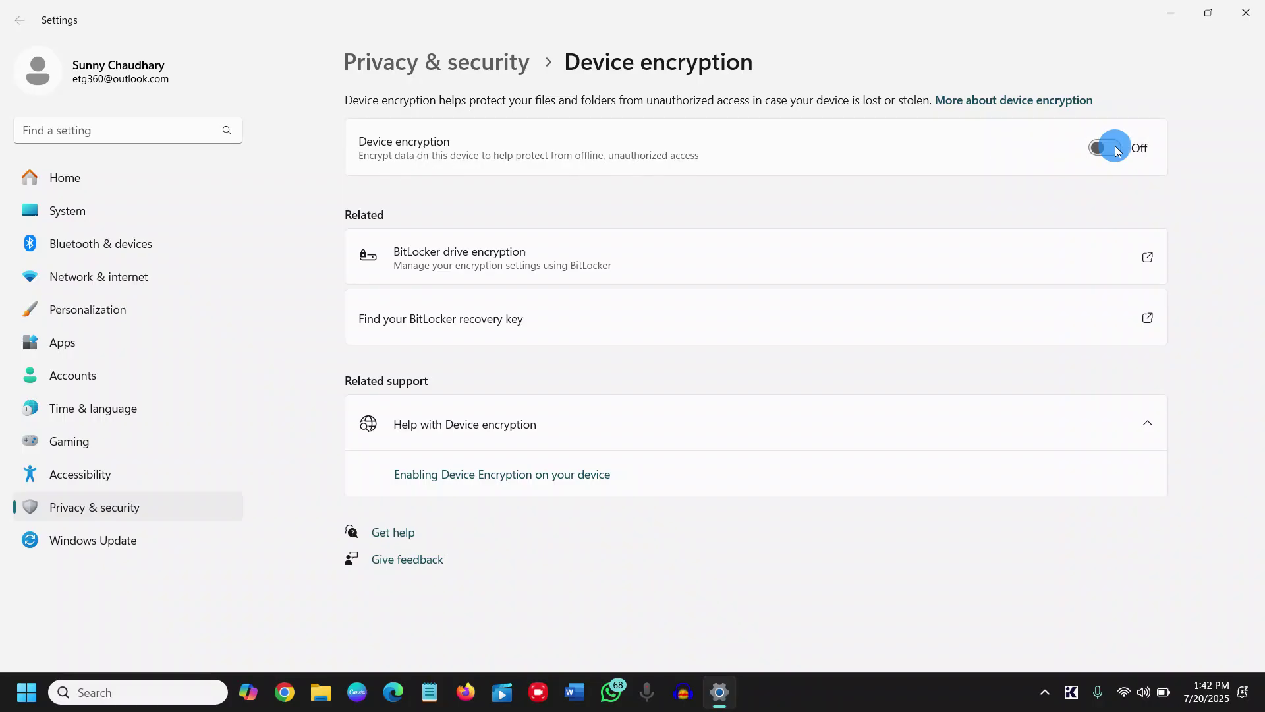
pyautogui.click(587, 483)
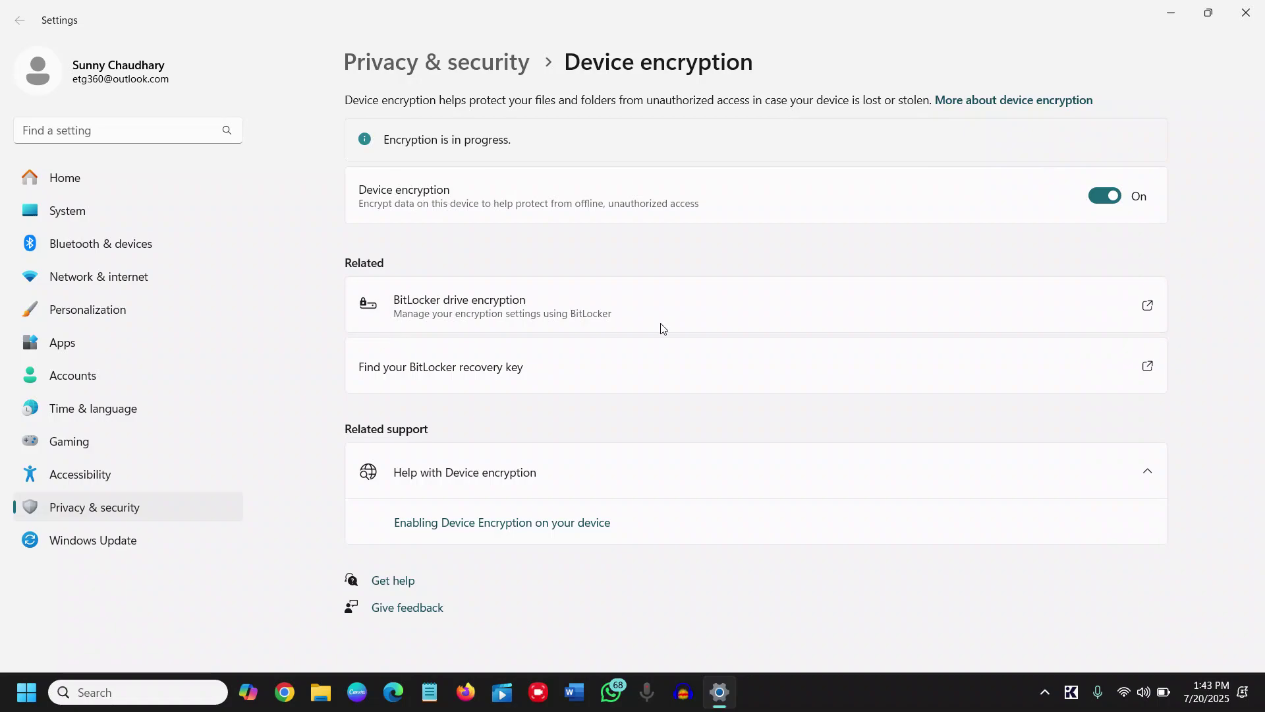
# - Reopen Settings at Personalization › Lock screen and follow the Screen timeout link to Power & battery
pyautogui.click(1248, 15)
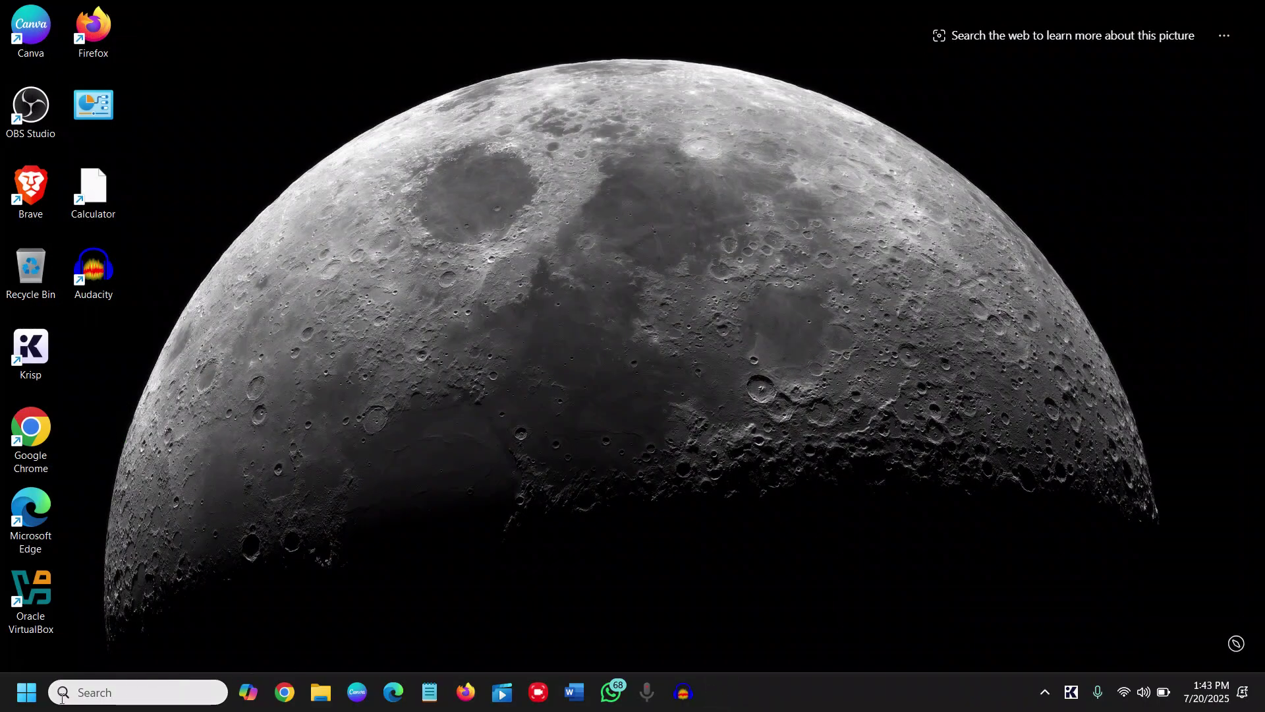
pyautogui.rightClick(26, 692)
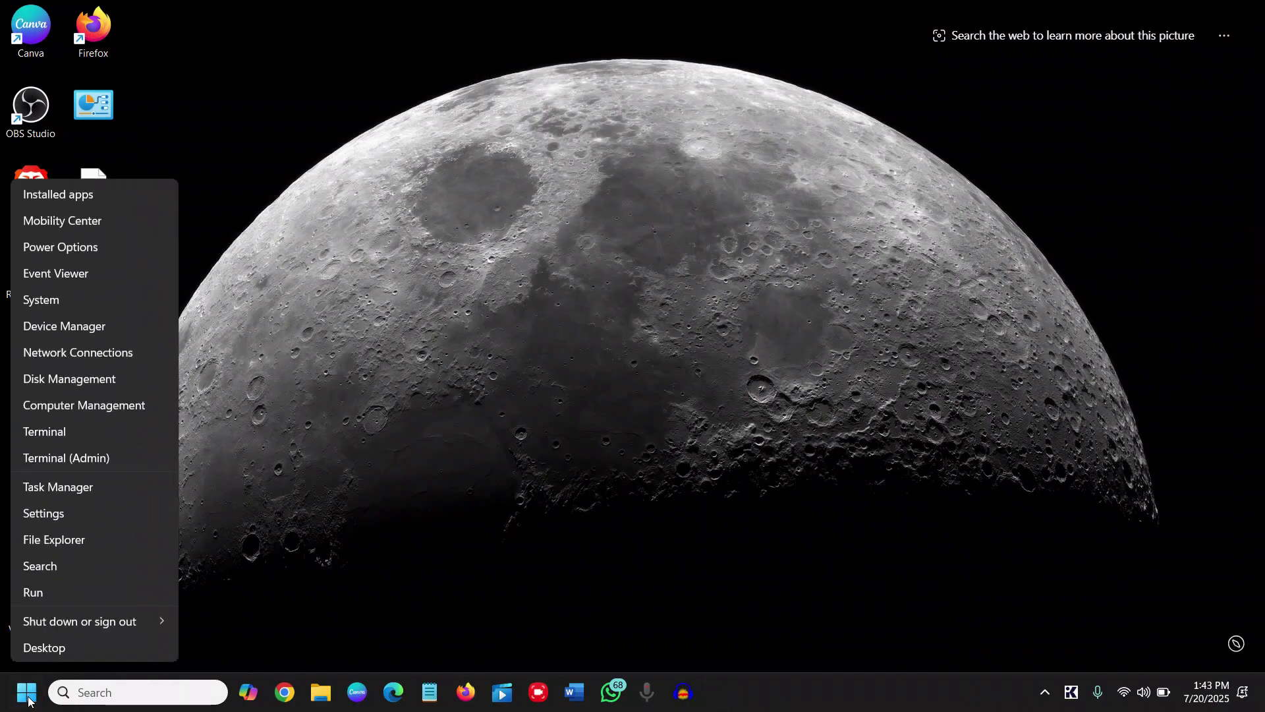
pyautogui.click(36, 516)
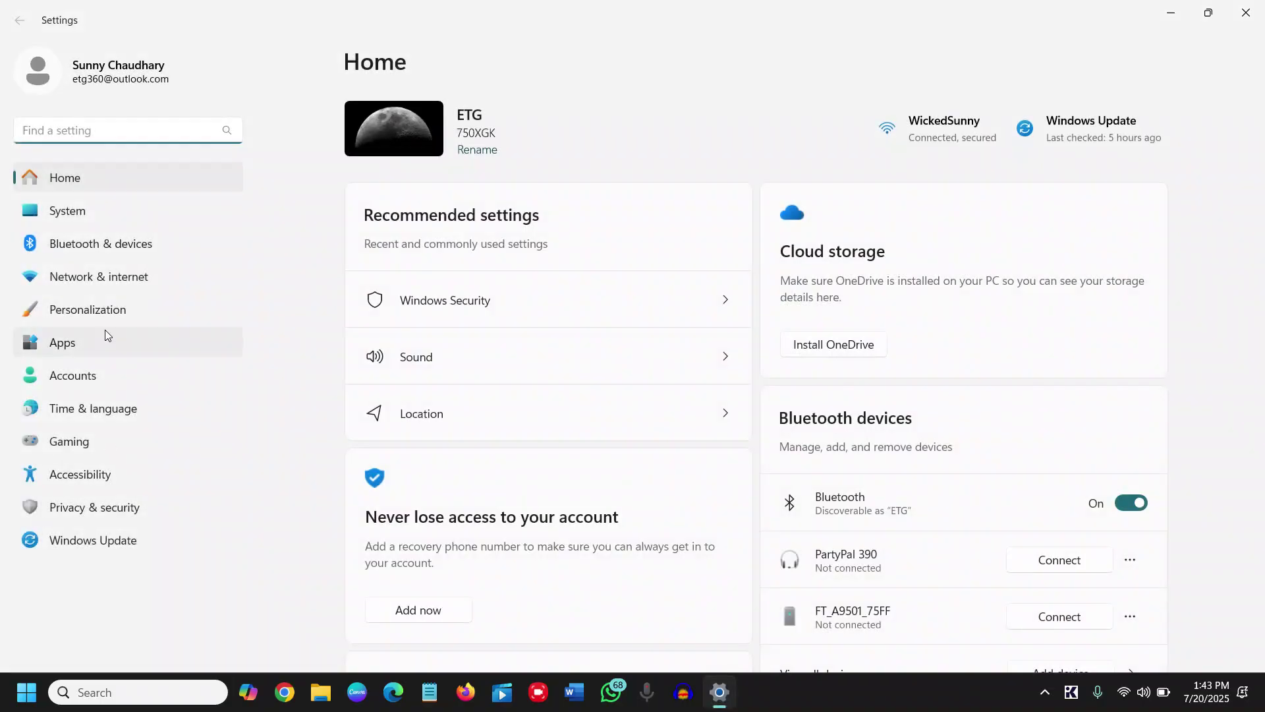
pyautogui.click(70, 316)
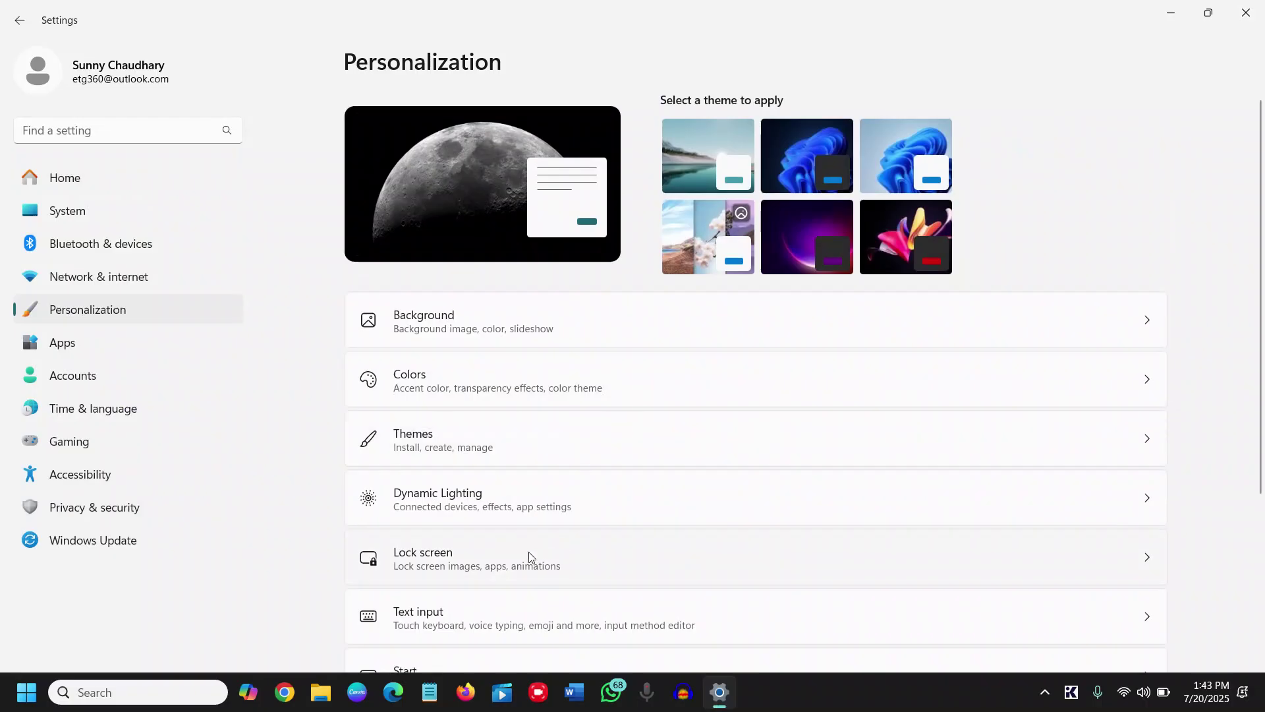
pyautogui.click(509, 563)
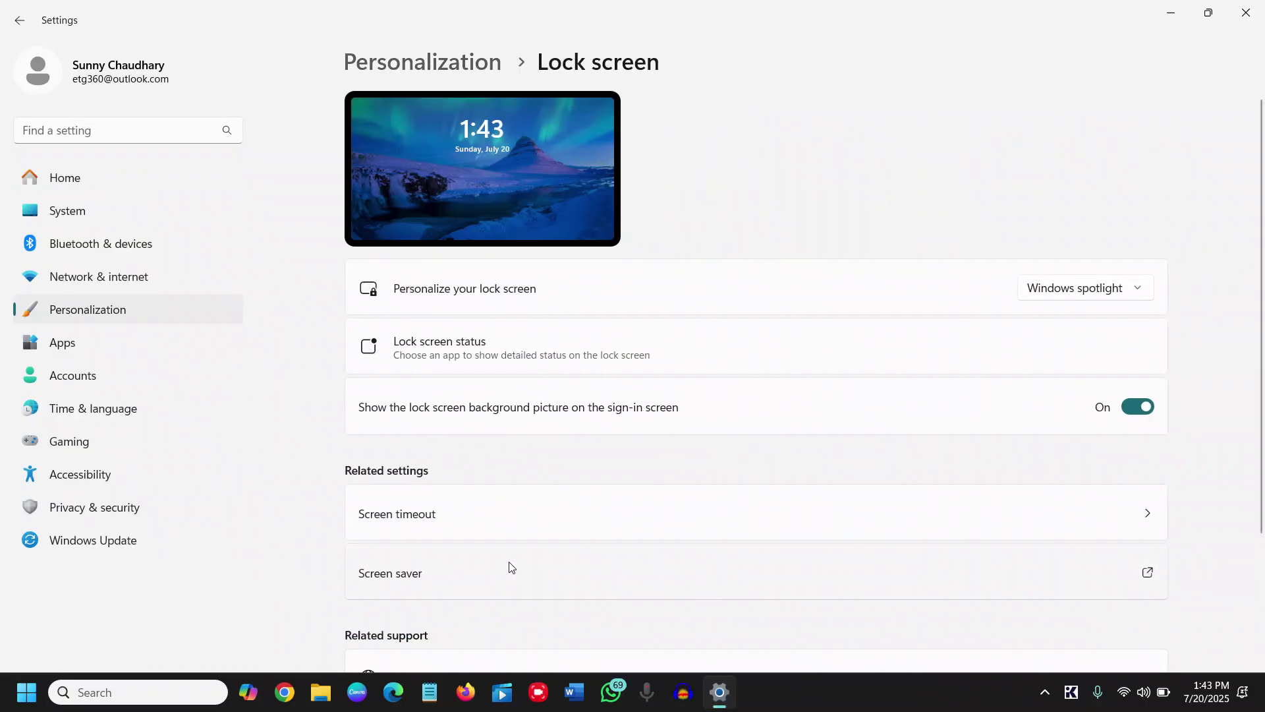
pyautogui.scroll(-2, 514, 557)
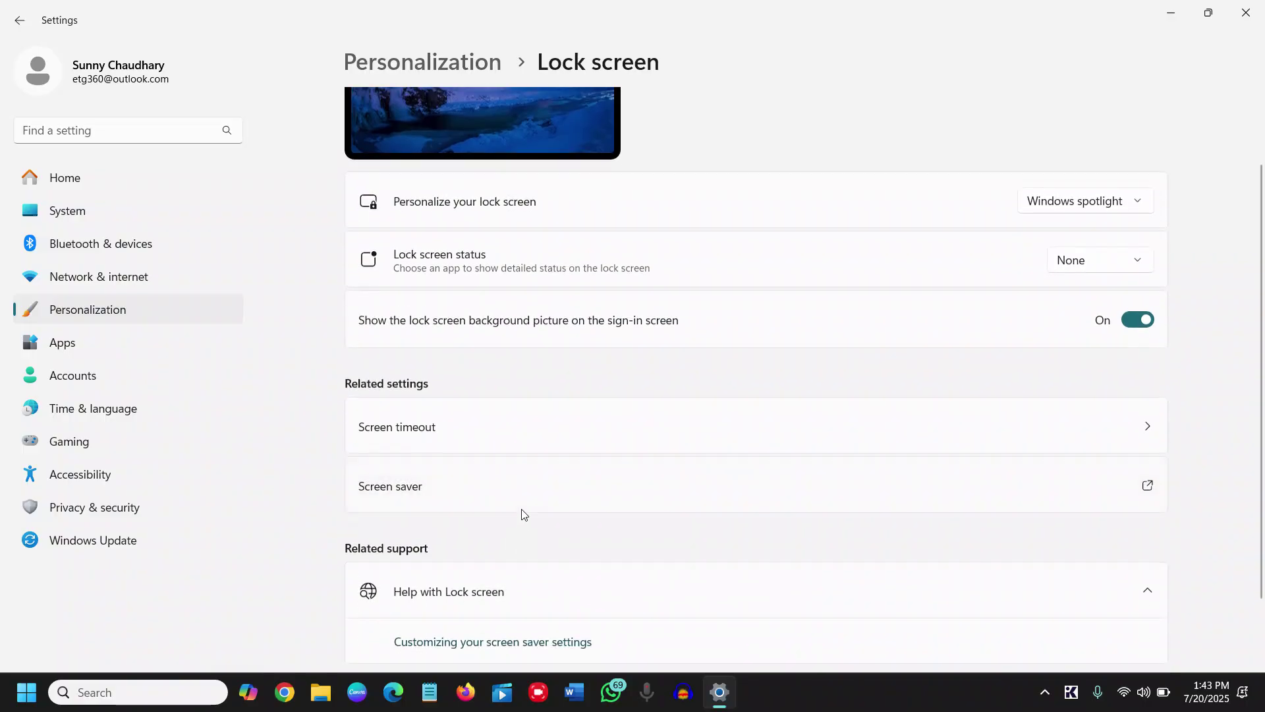
pyautogui.click(501, 432)
pyautogui.click(1145, 430)
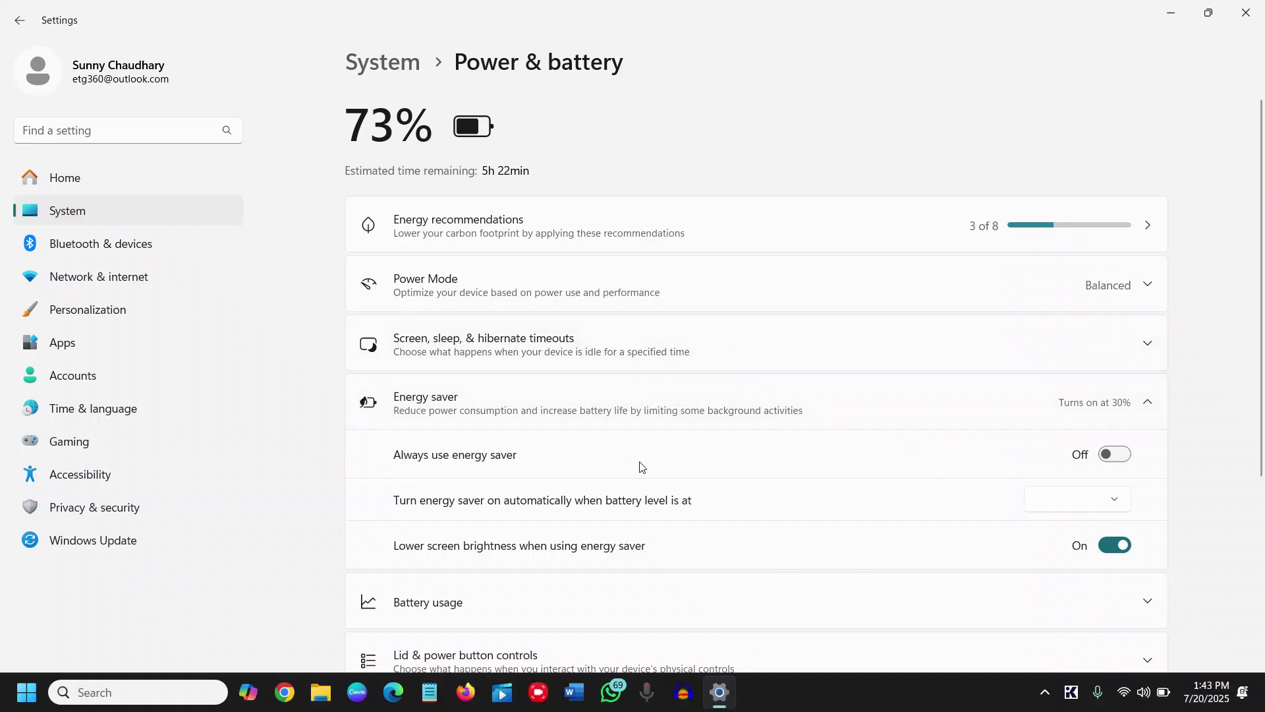
# - Keep the plugged-in screen-off timeout at 5 minutes and on-battery sleep at 3 minutes
pyautogui.scroll(-3, 639, 466)
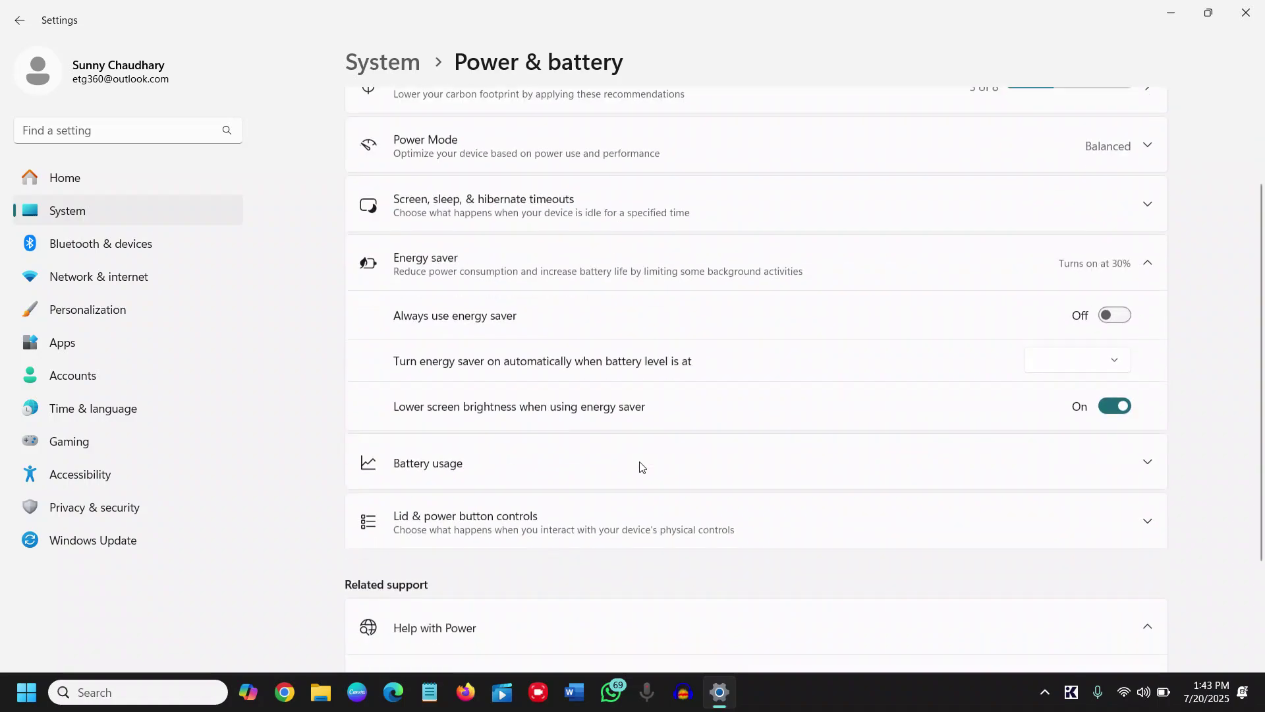
pyautogui.scroll(2, 621, 486)
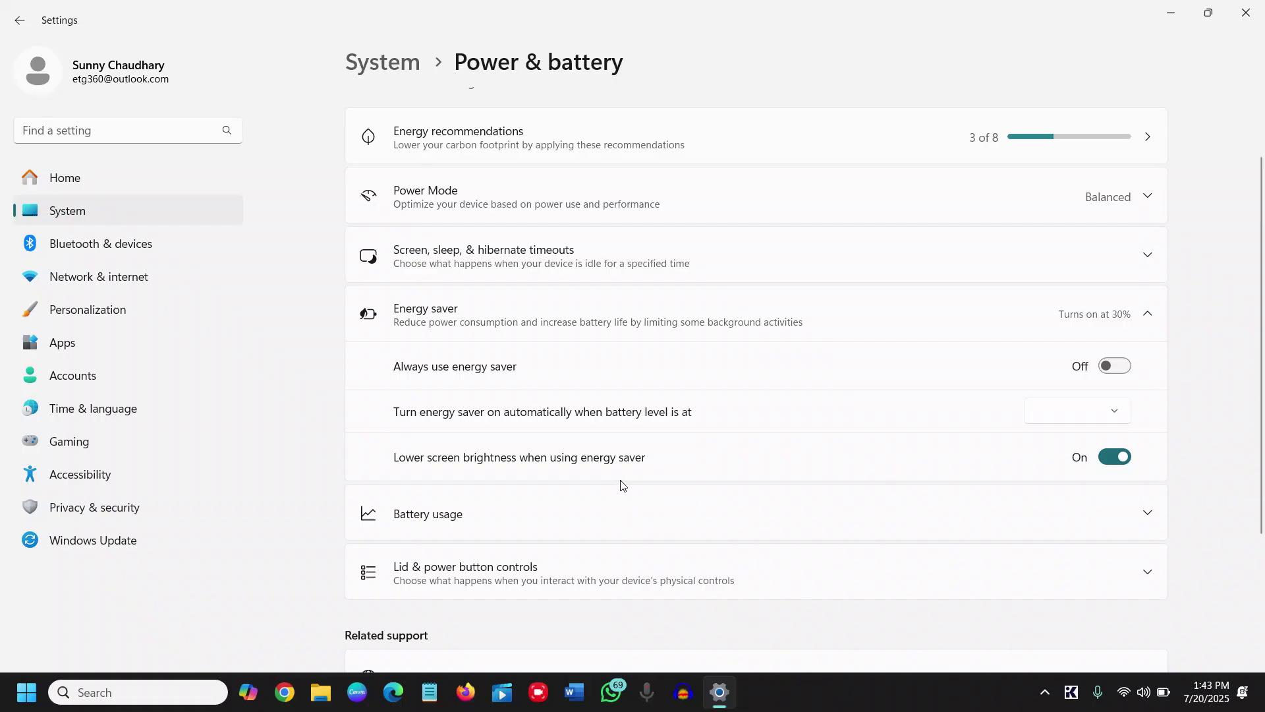
pyautogui.click(665, 267)
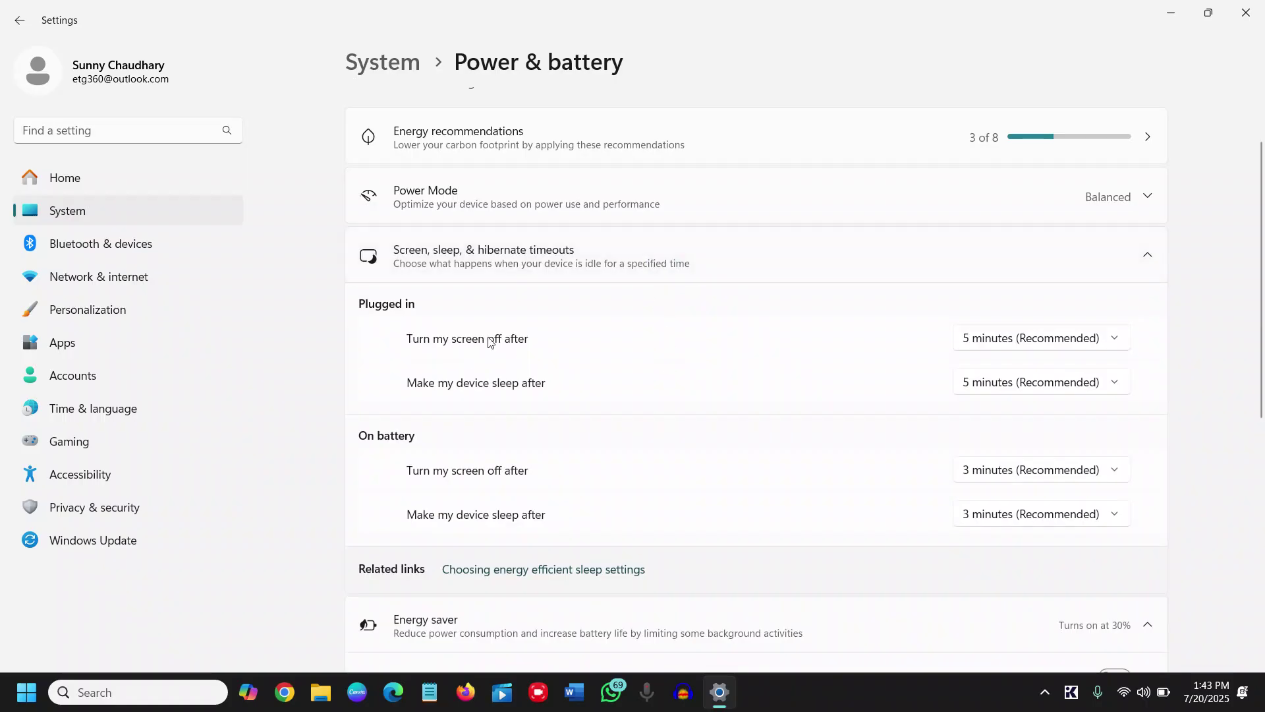
pyautogui.click(1005, 343)
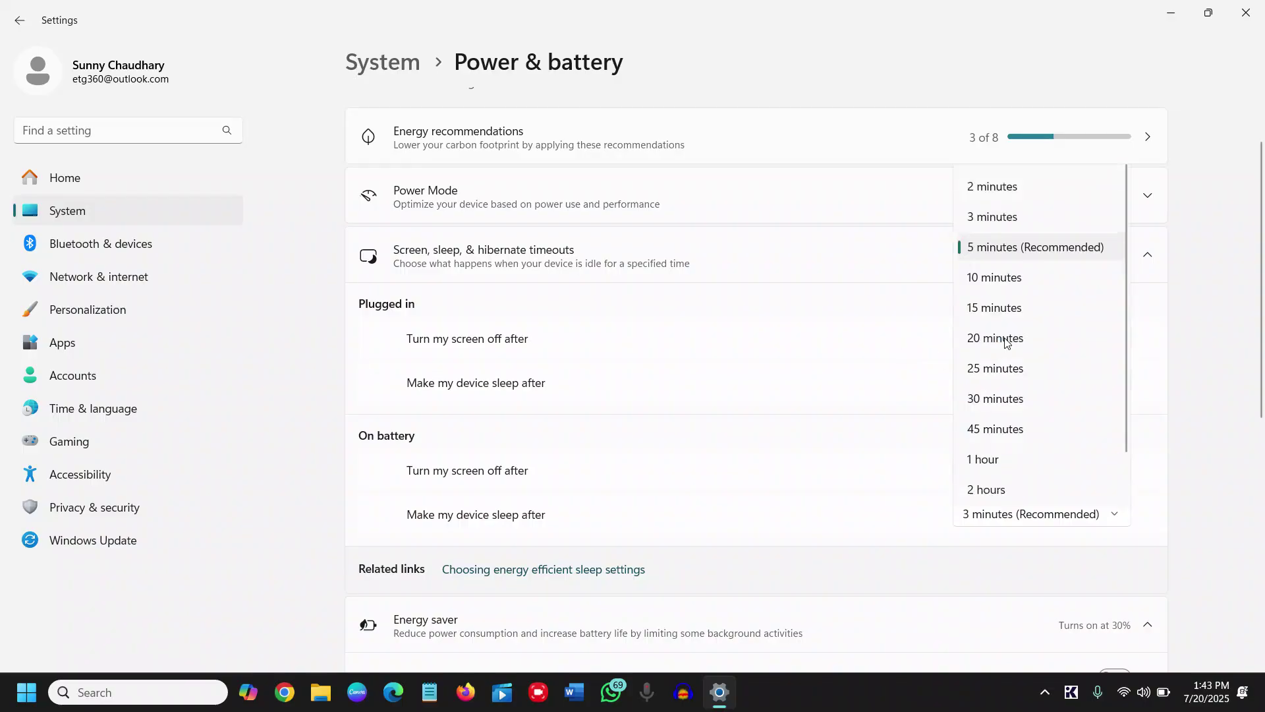
pyautogui.click(1002, 247)
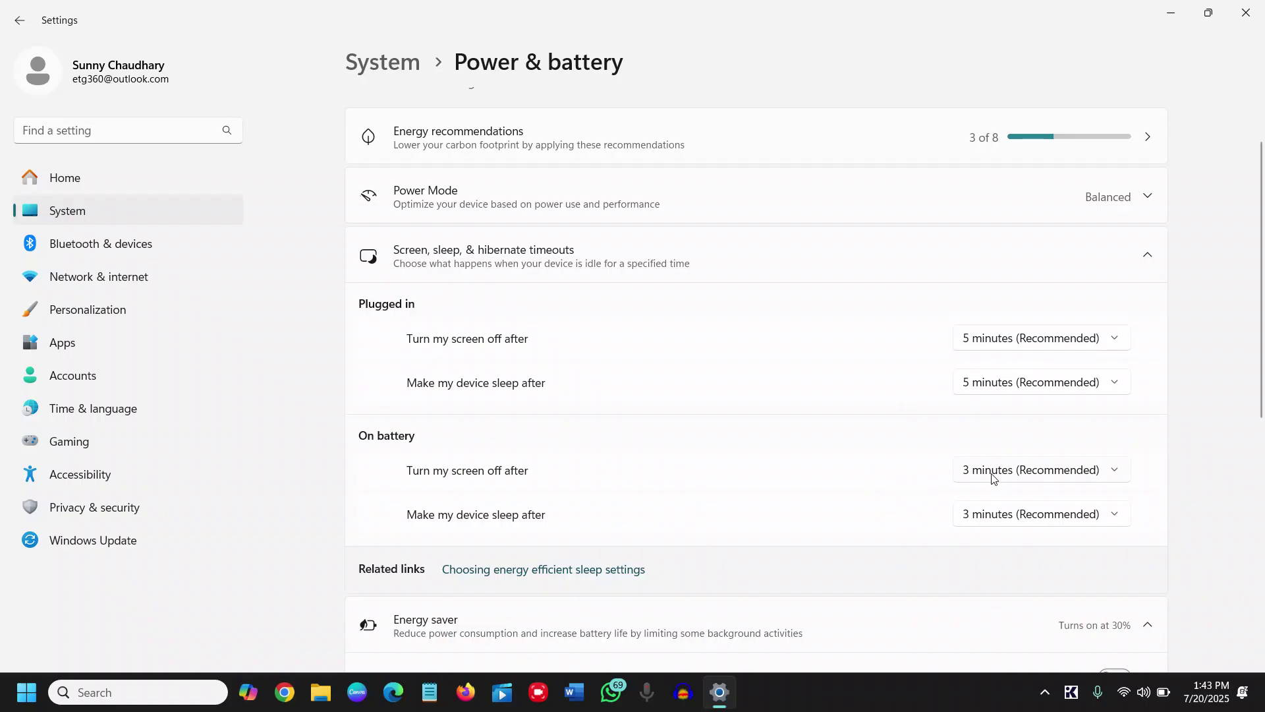
pyautogui.click(1002, 516)
pyautogui.click(887, 493)
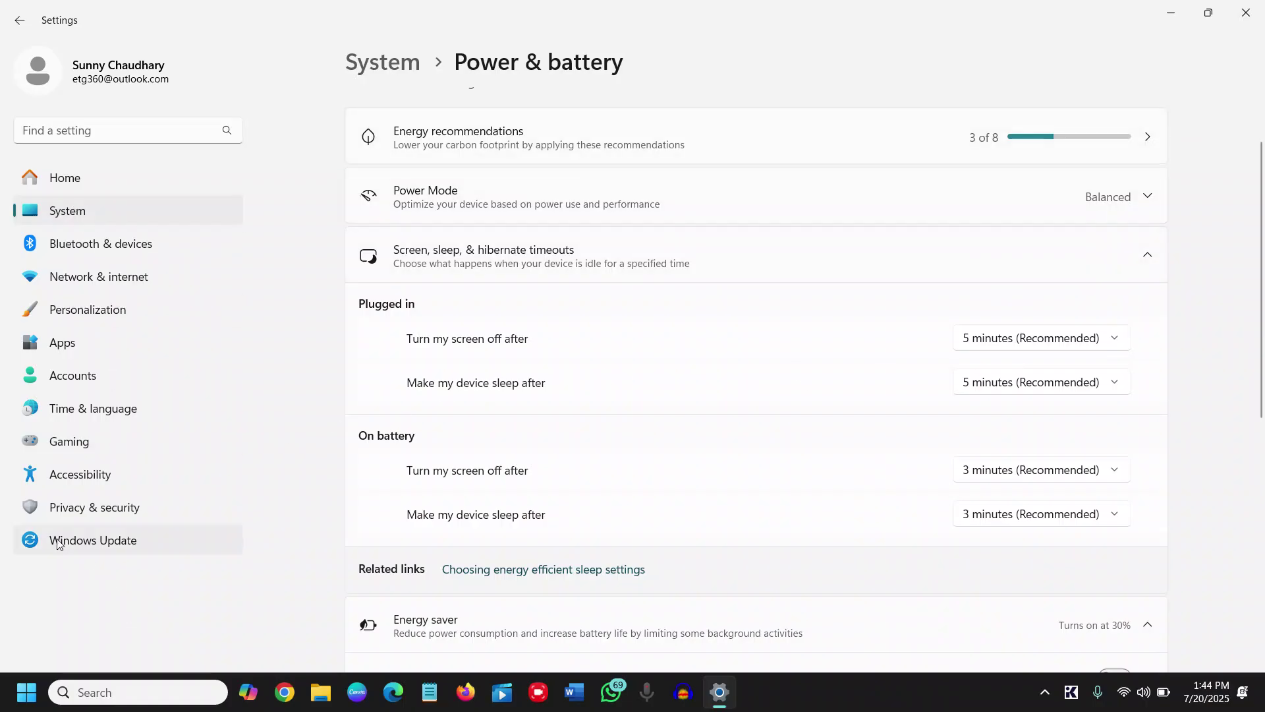
pyautogui.click(79, 218)
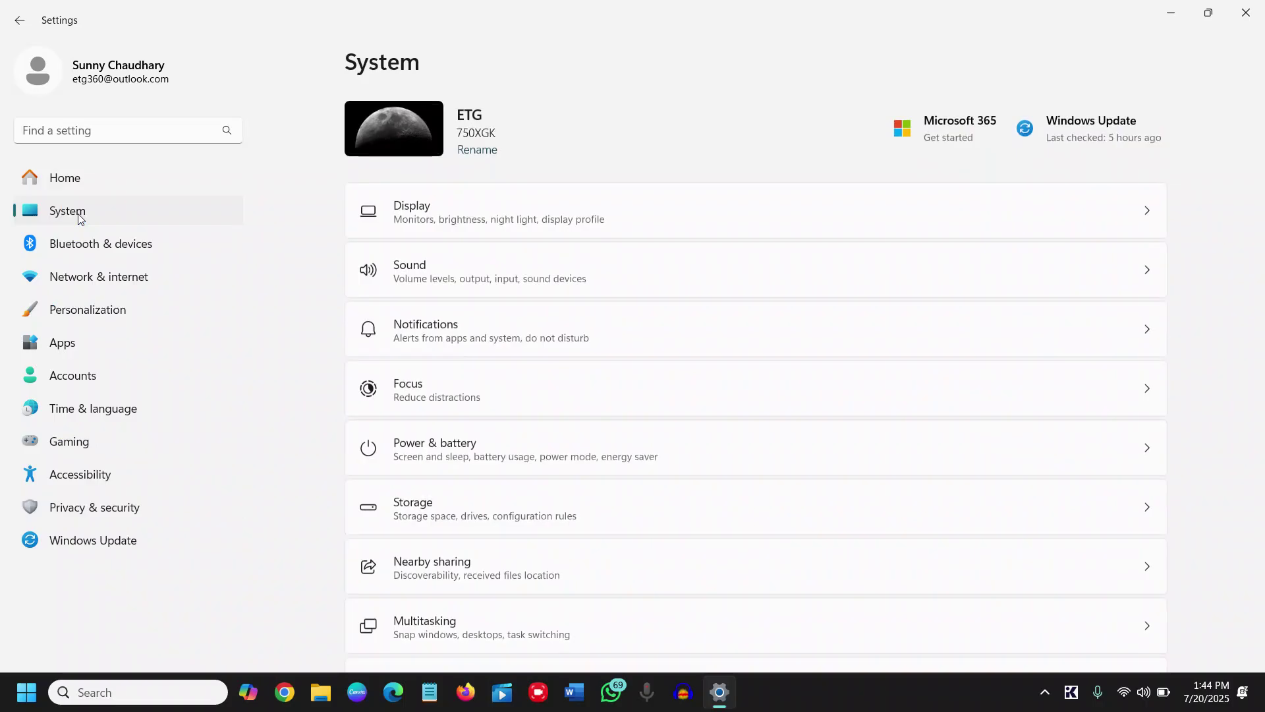
# - Go to System › Remote Desktop, which reports that Windows 11 Home doesn't support Remote Desktop
pyautogui.scroll(-3, 514, 346)
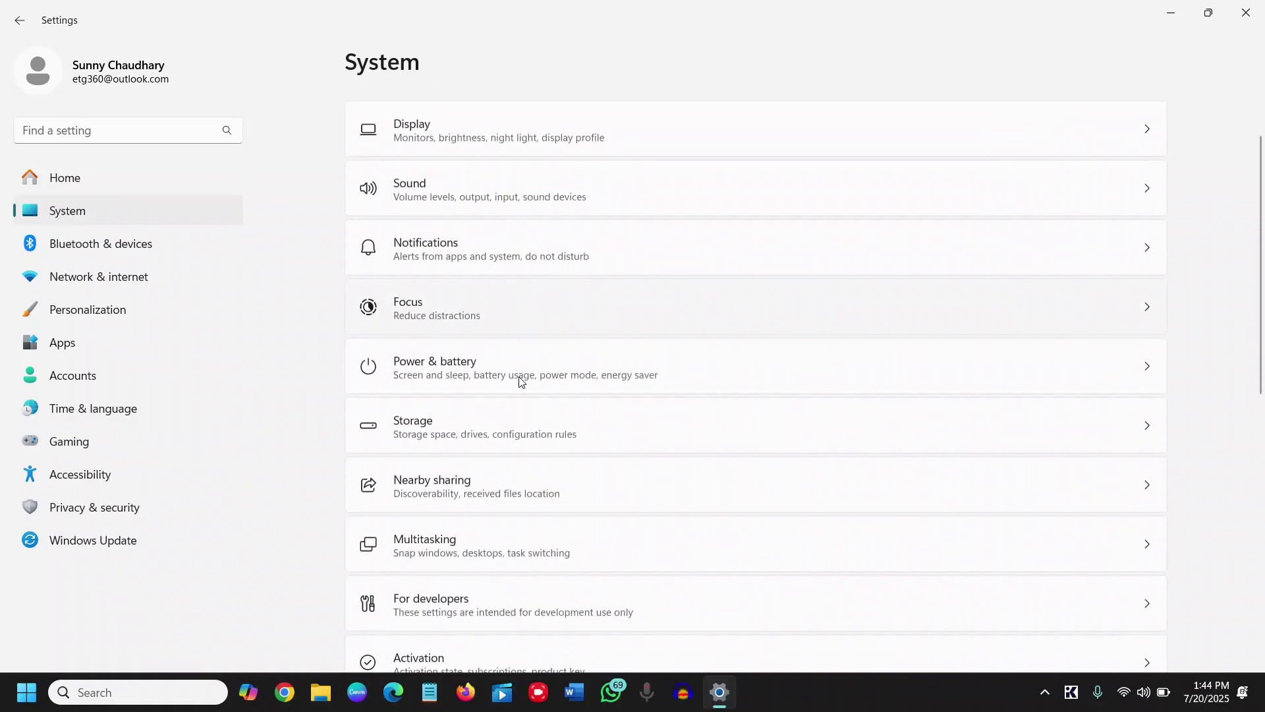
pyautogui.scroll(-4, 519, 381)
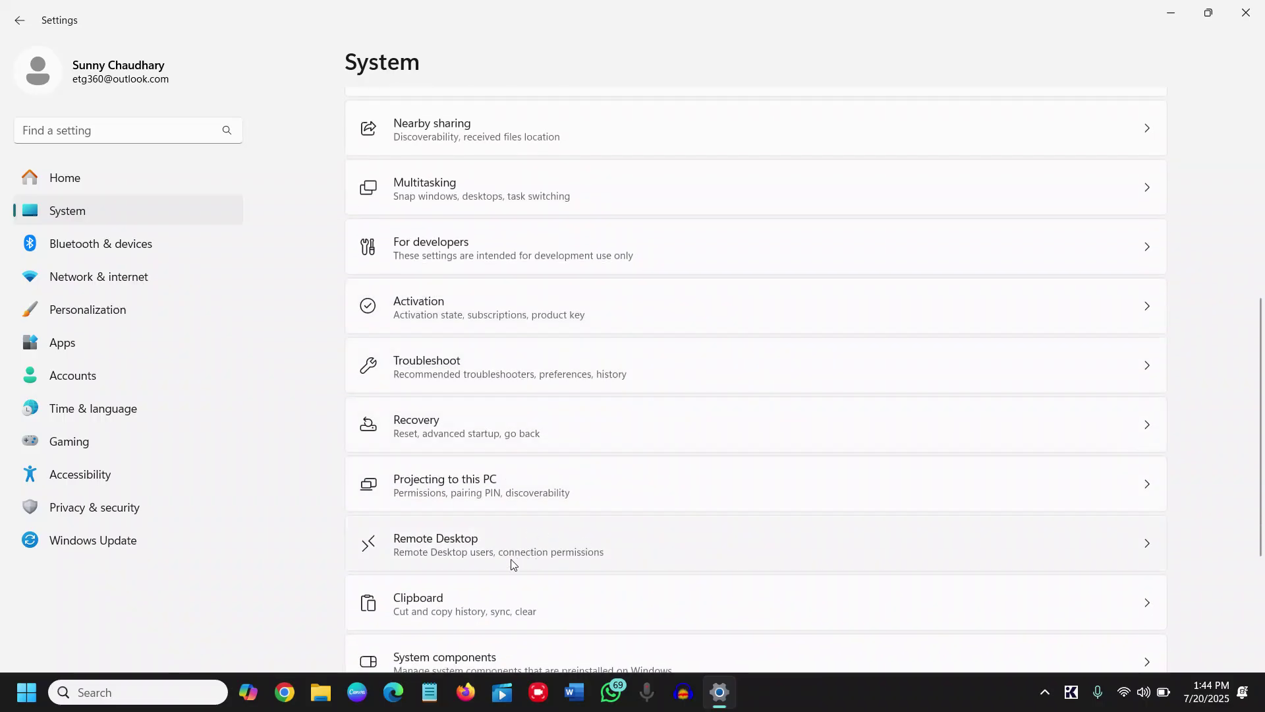
pyautogui.click(489, 558)
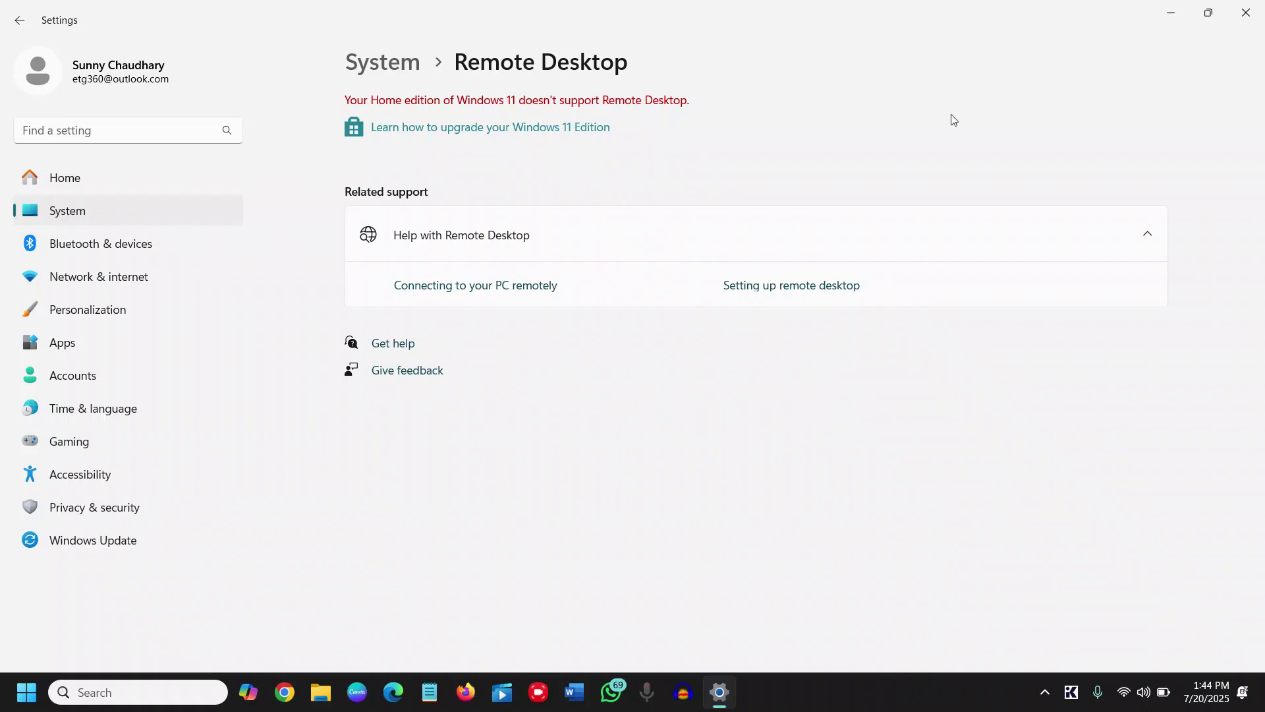
# - Close the Settings window to return to the desktop
pyautogui.click(1252, 20)
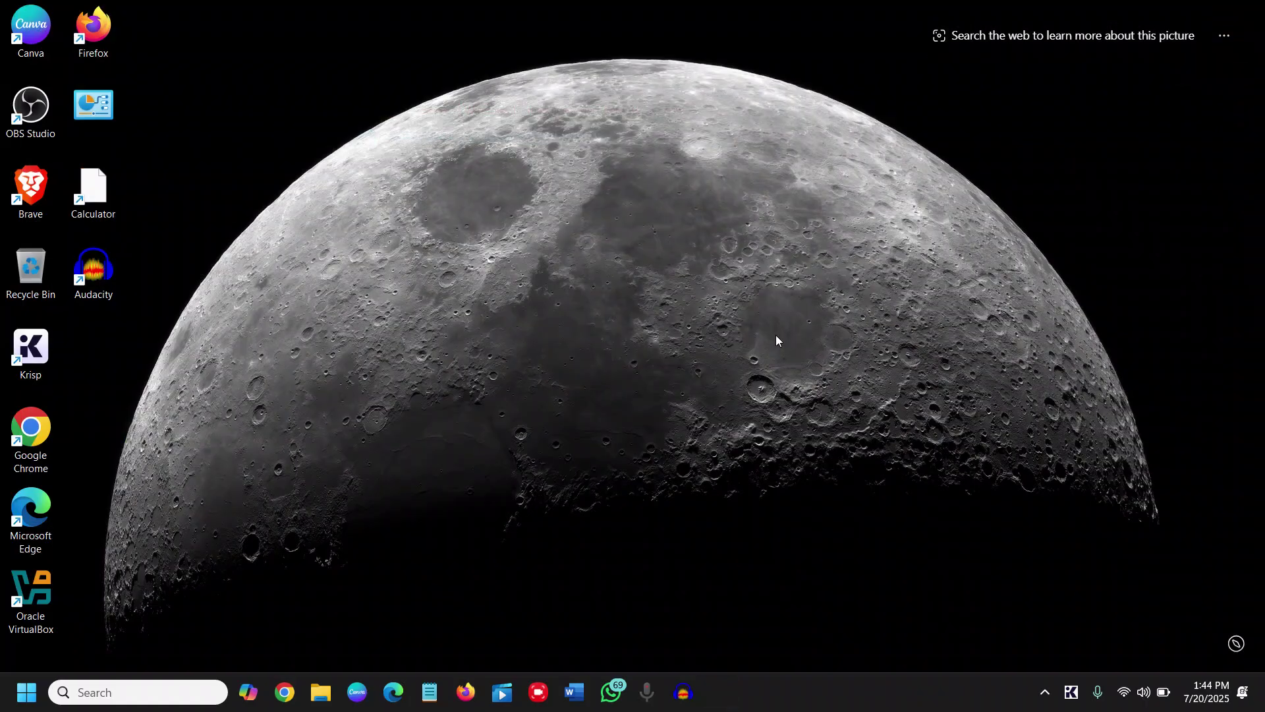